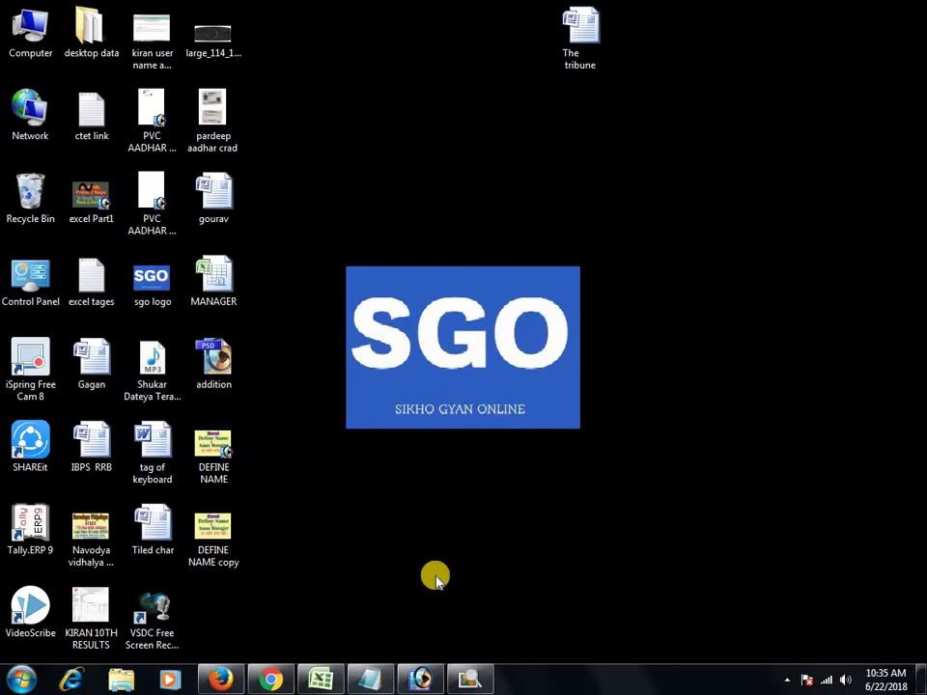
- Switch to the MANAGER workbook in Excel and enter =MAX(K8:K17) in cell M15 for the highest ENG mark
click(325, 678)
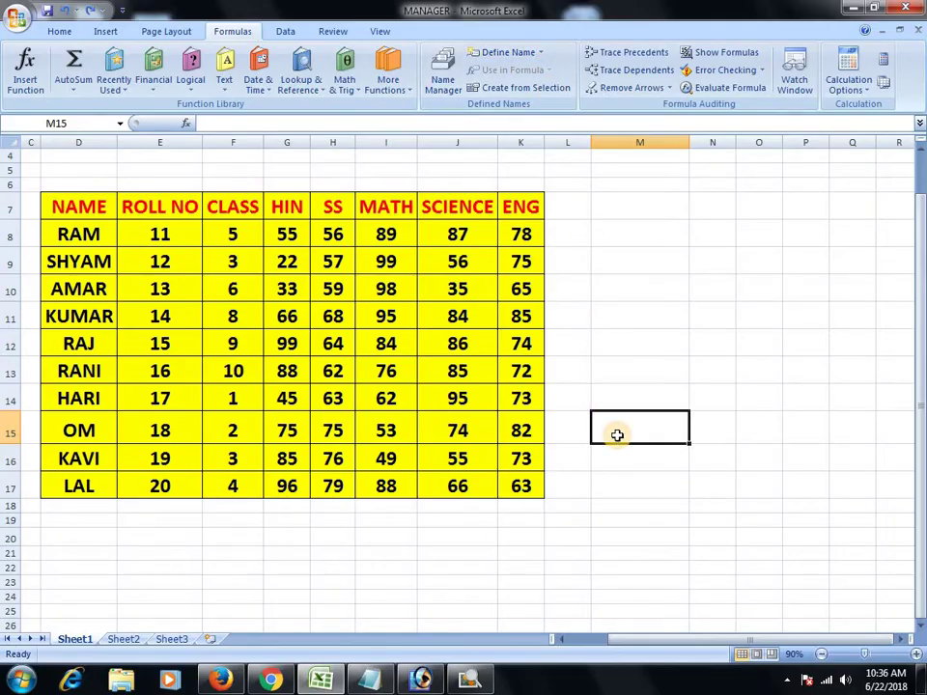
text(=max)
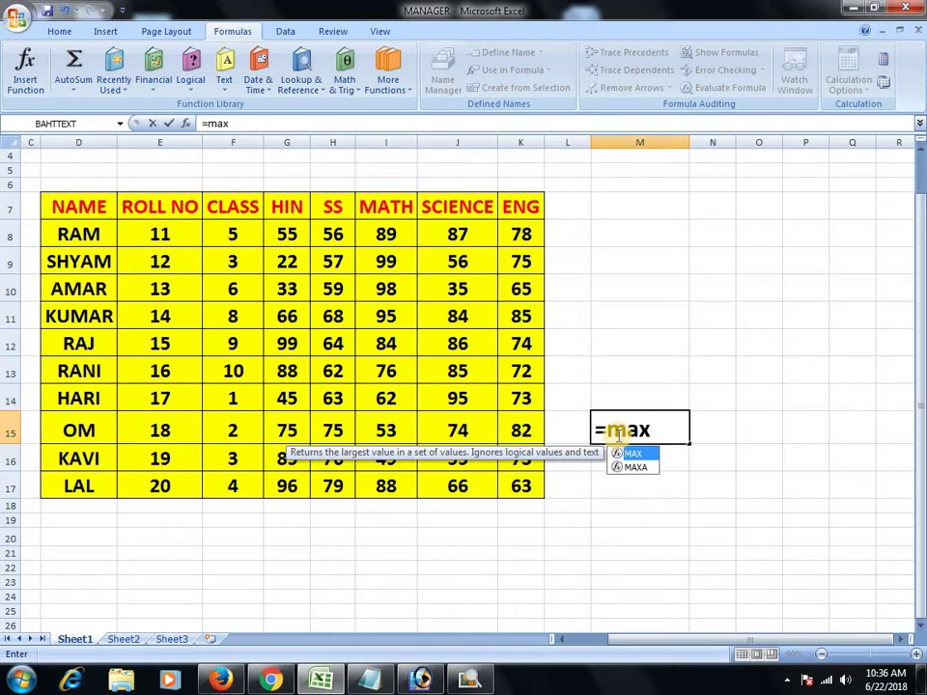
text(()
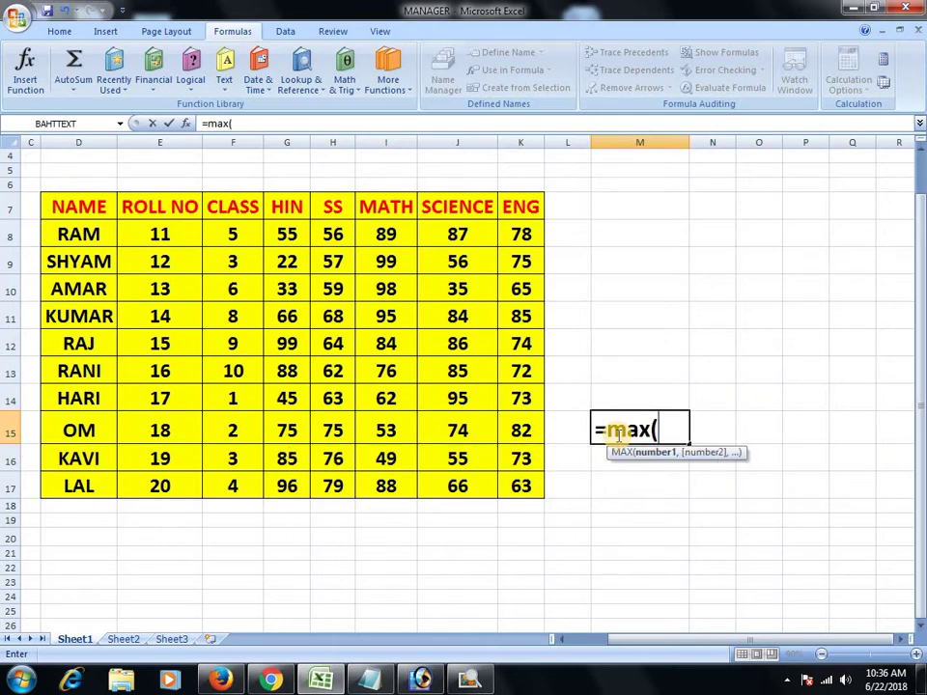
drag(534, 232, 531, 480)
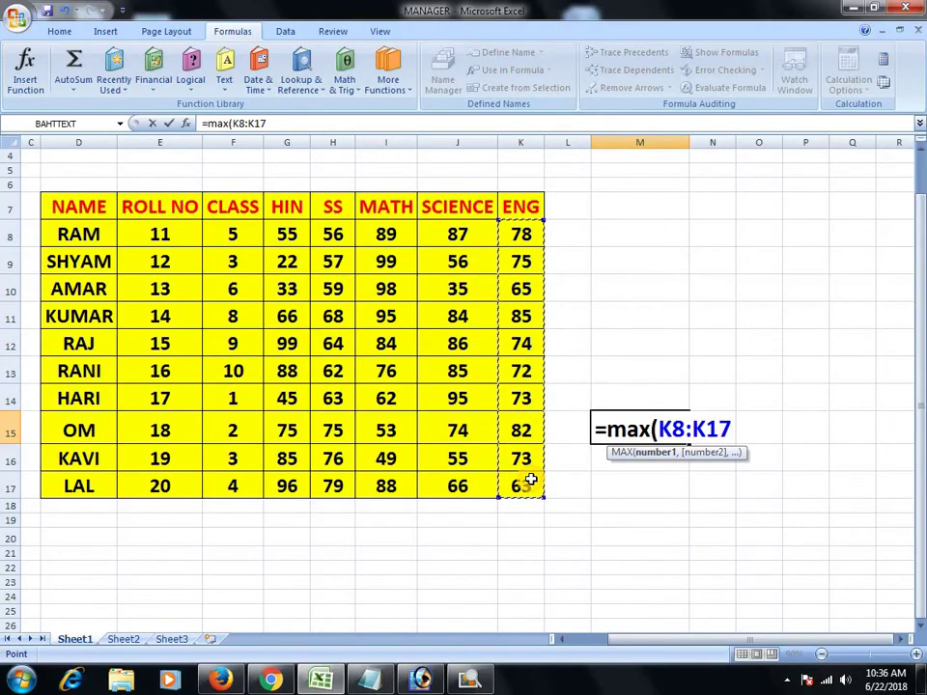
text())
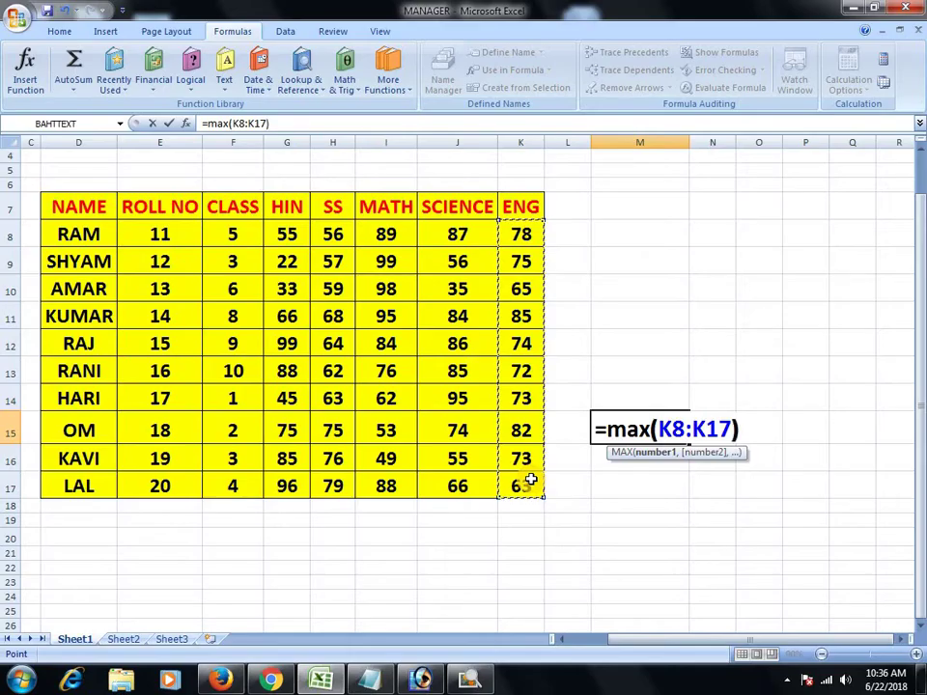
key(Return)
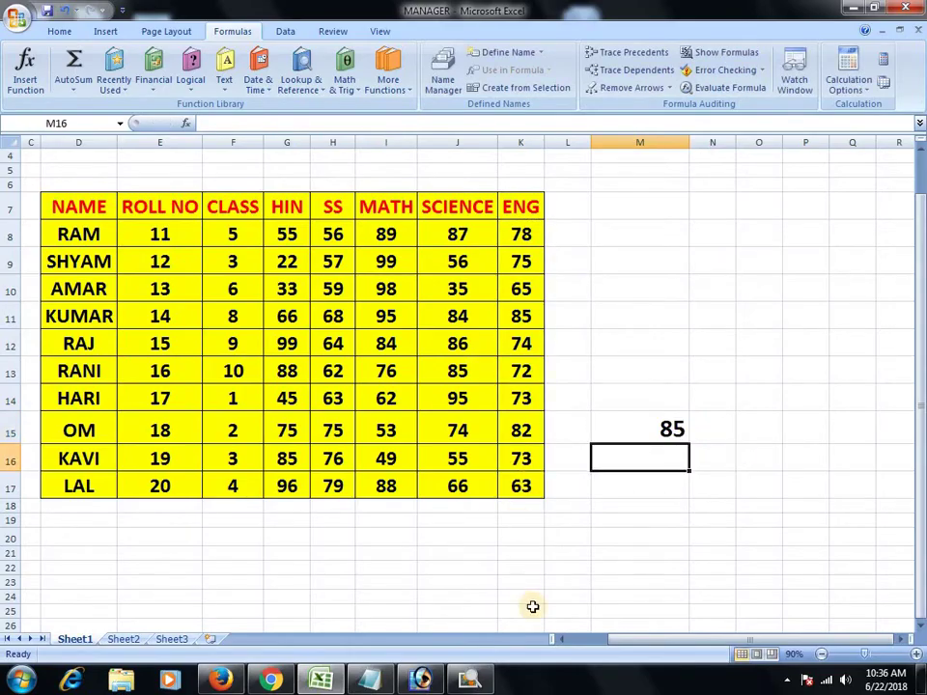
- Replace the formula in cell M15 with =MIN(K8:K17) for the lowest ENG mark
click(673, 429)
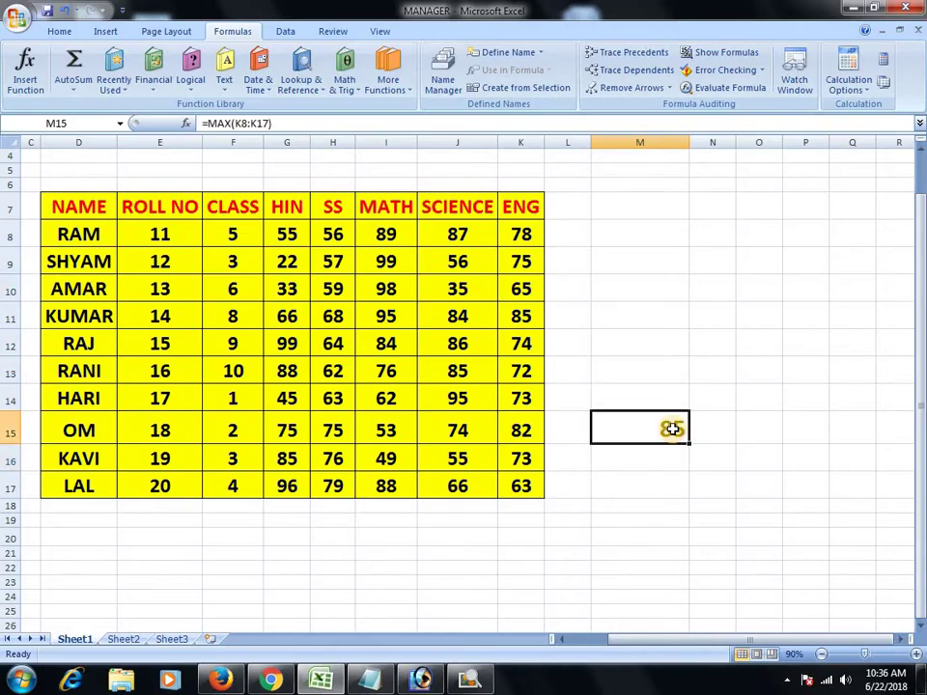
key(Delete)
text(=)
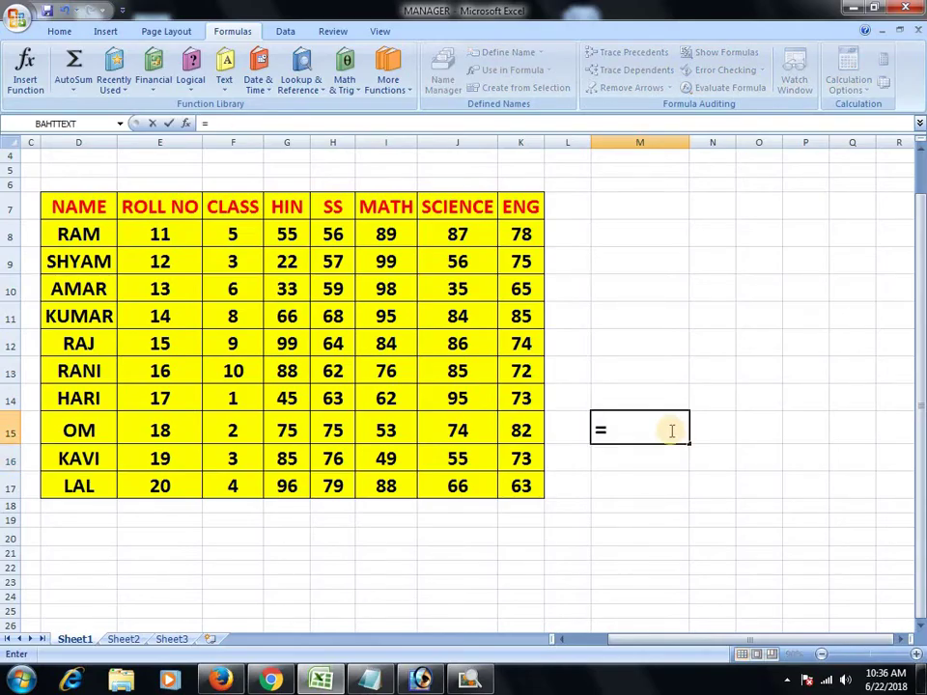
text(mic)
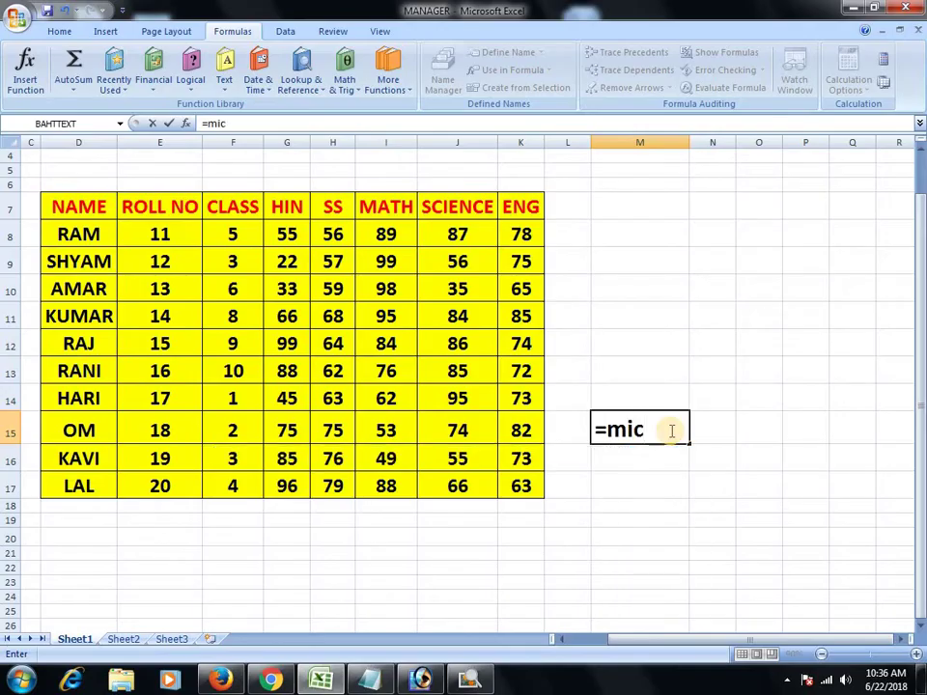
key(BackSpace)
text(x)
key(BackSpace)
text(n)
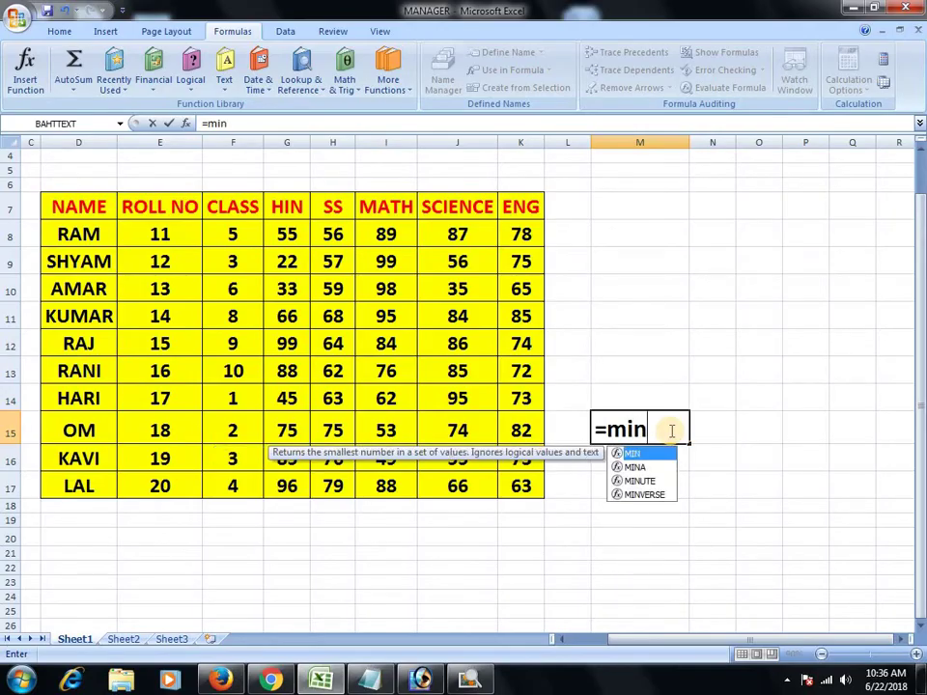
text(()
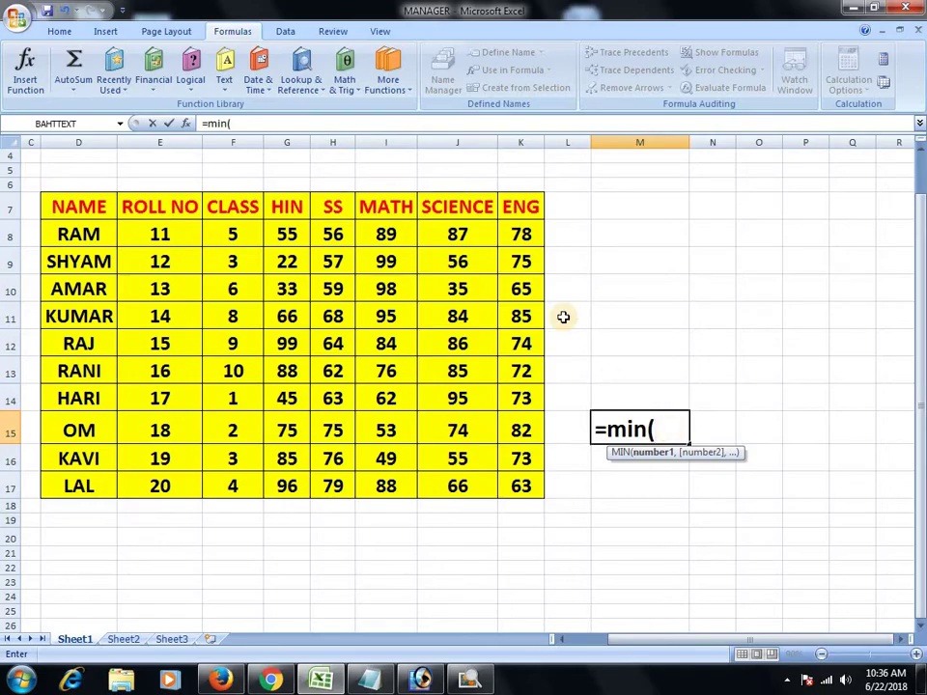
drag(534, 241, 523, 480)
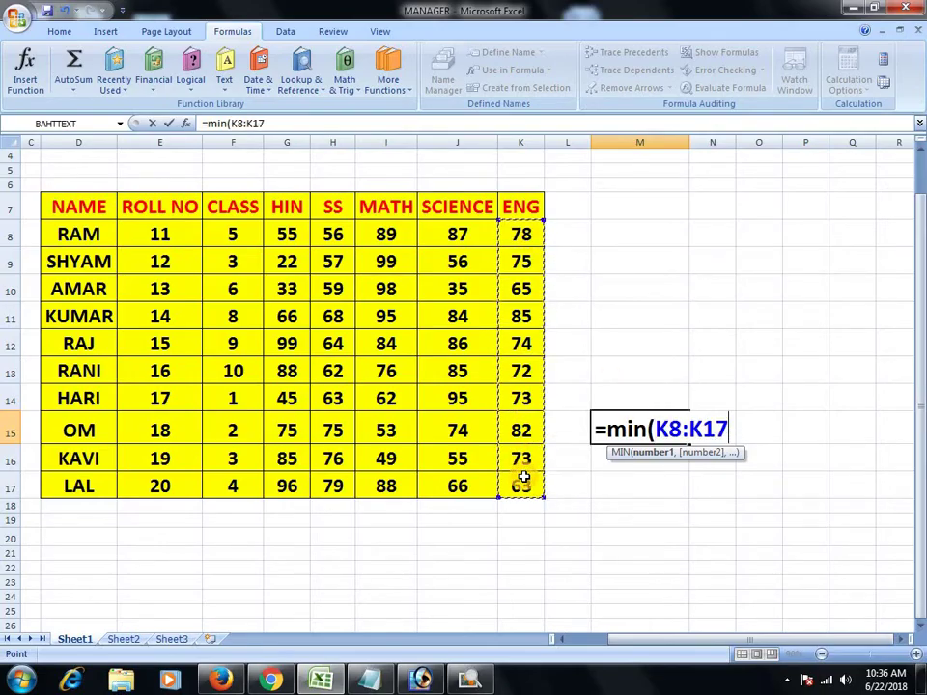
text())
key(Return)
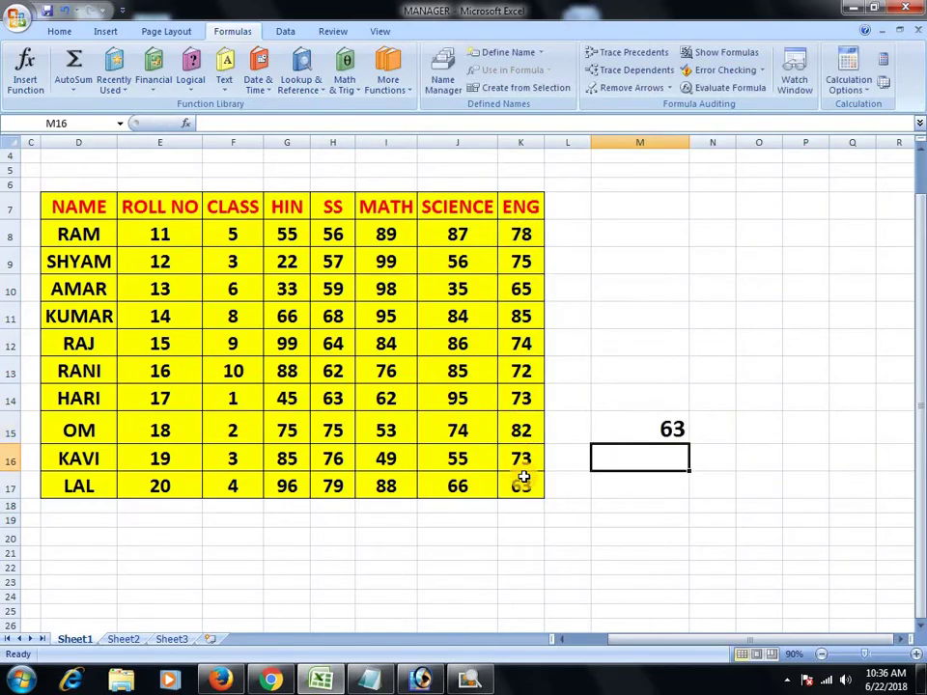
- Clear the formula from cell M15
click(645, 425)
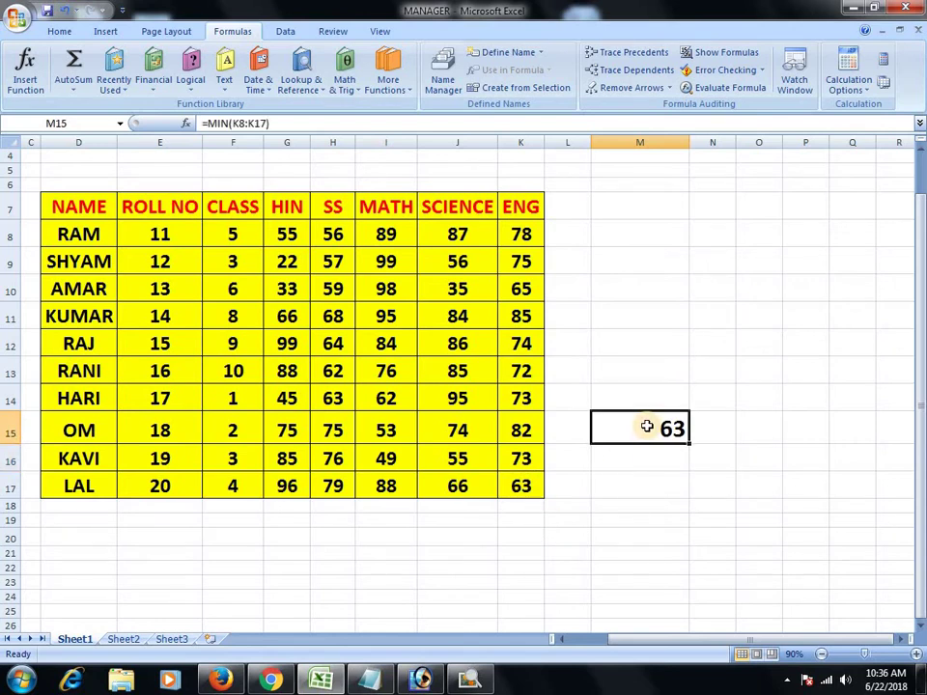
key(Delete)
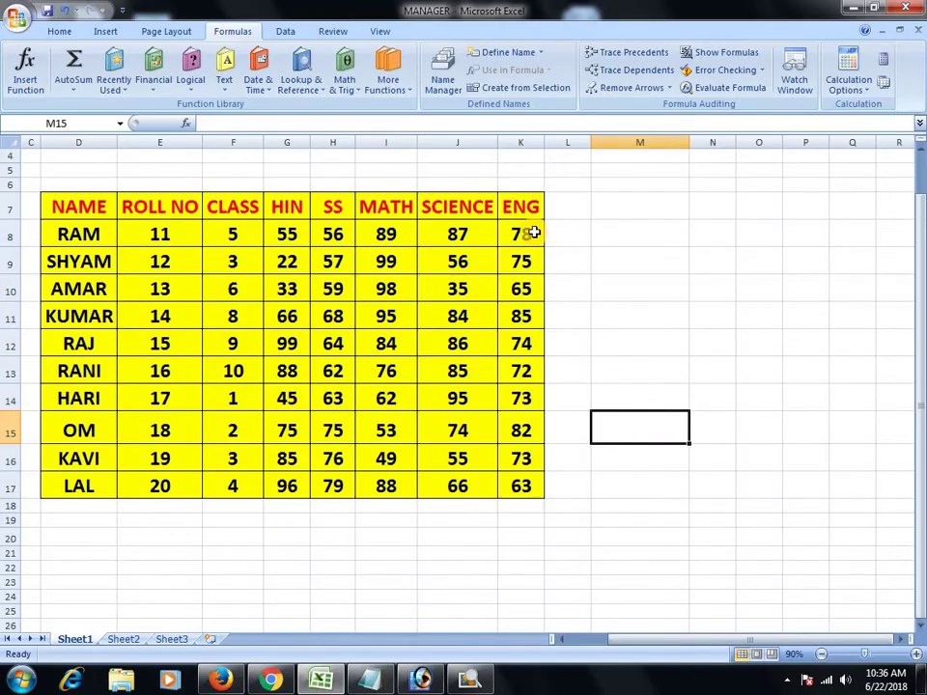
drag(535, 233, 525, 488)
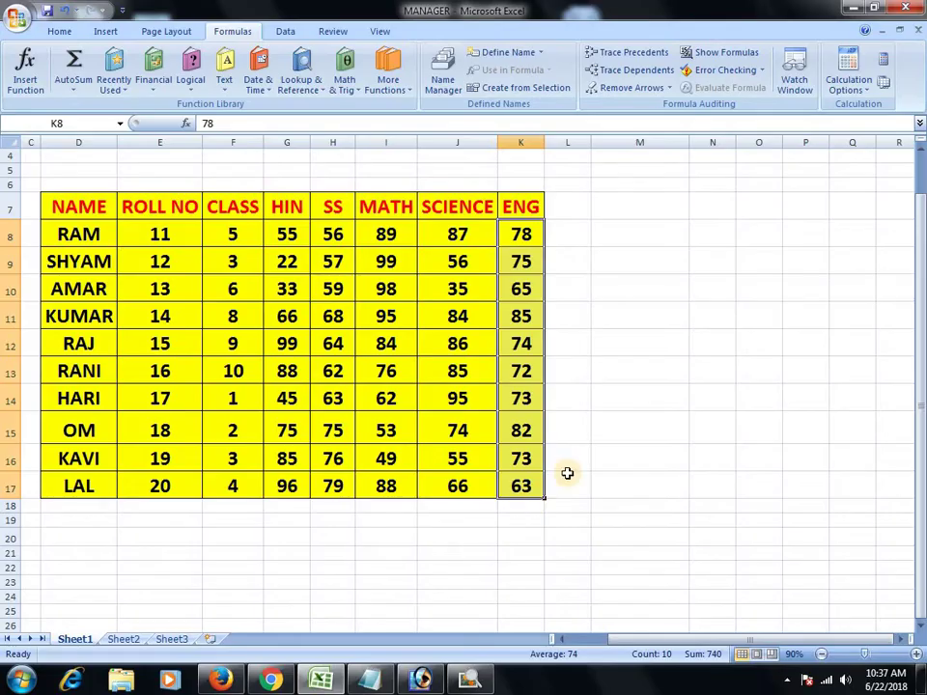
click(641, 437)
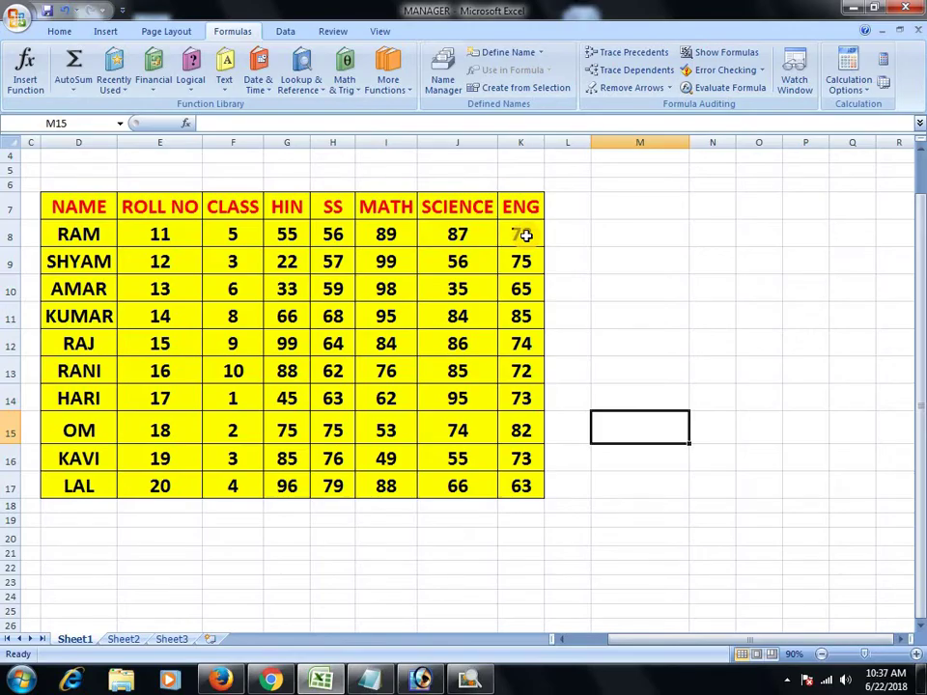
click(617, 320)
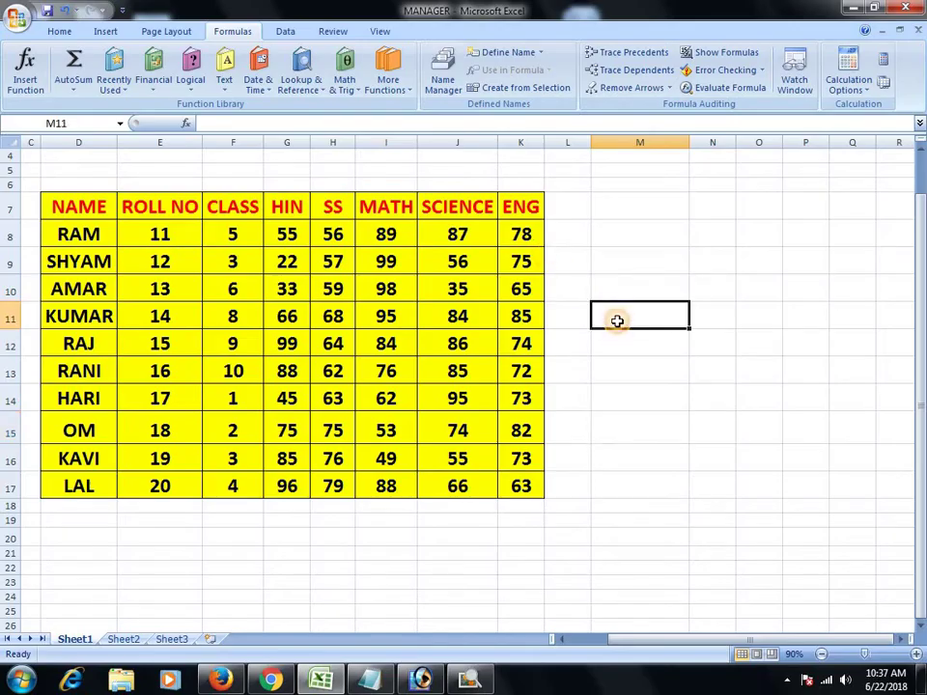
click(631, 434)
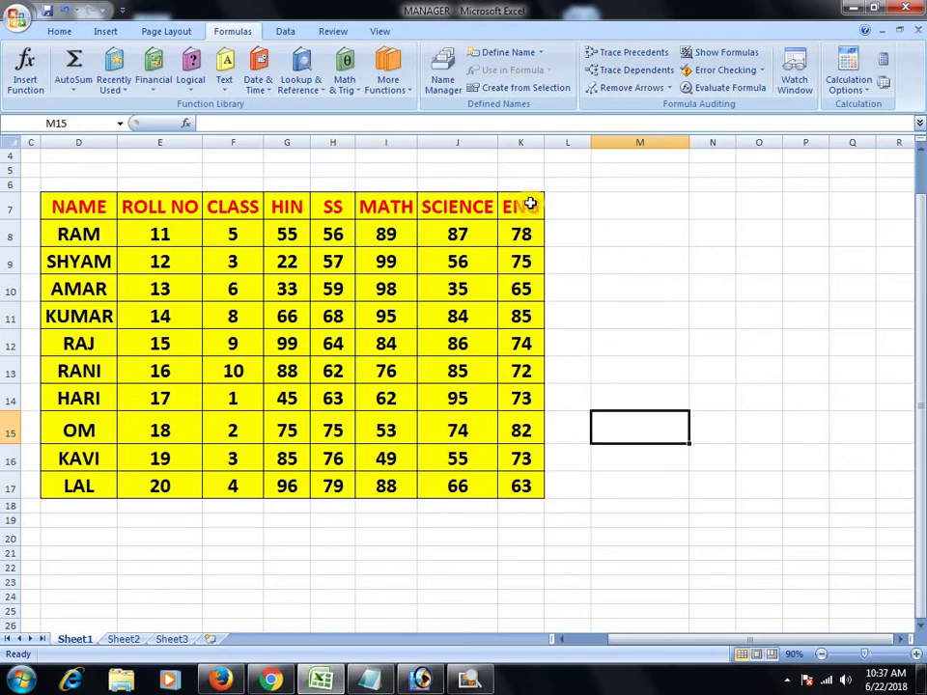
drag(530, 204, 534, 480)
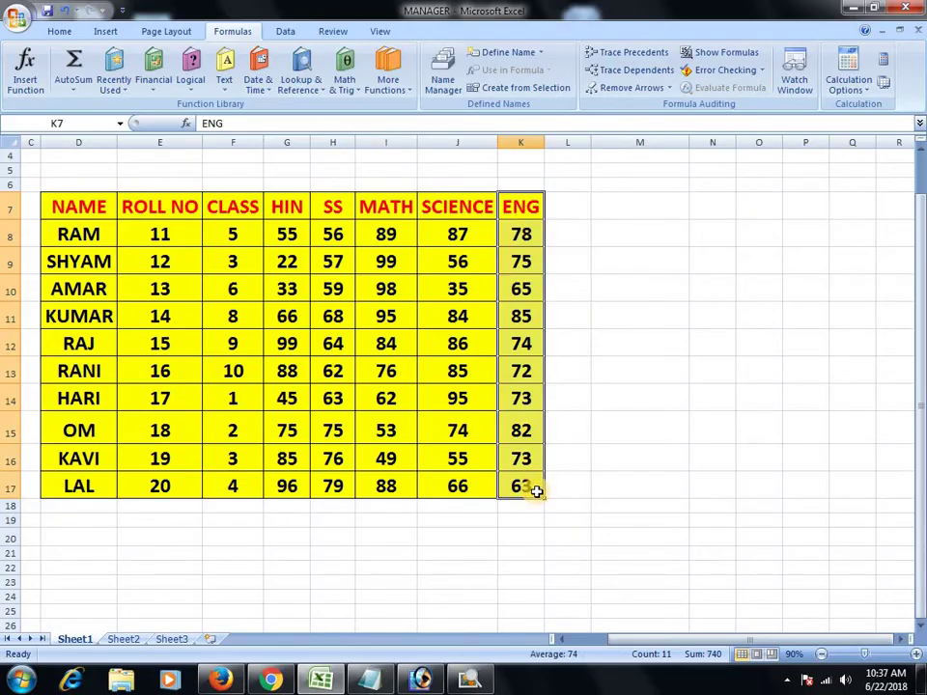
click(510, 56)
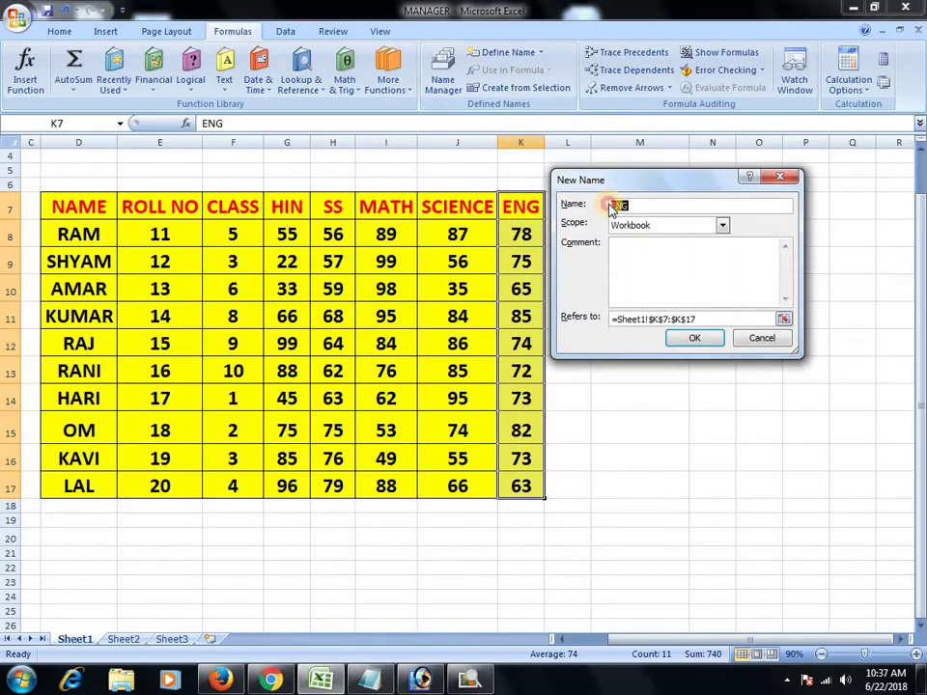
drag(624, 181, 631, 262)
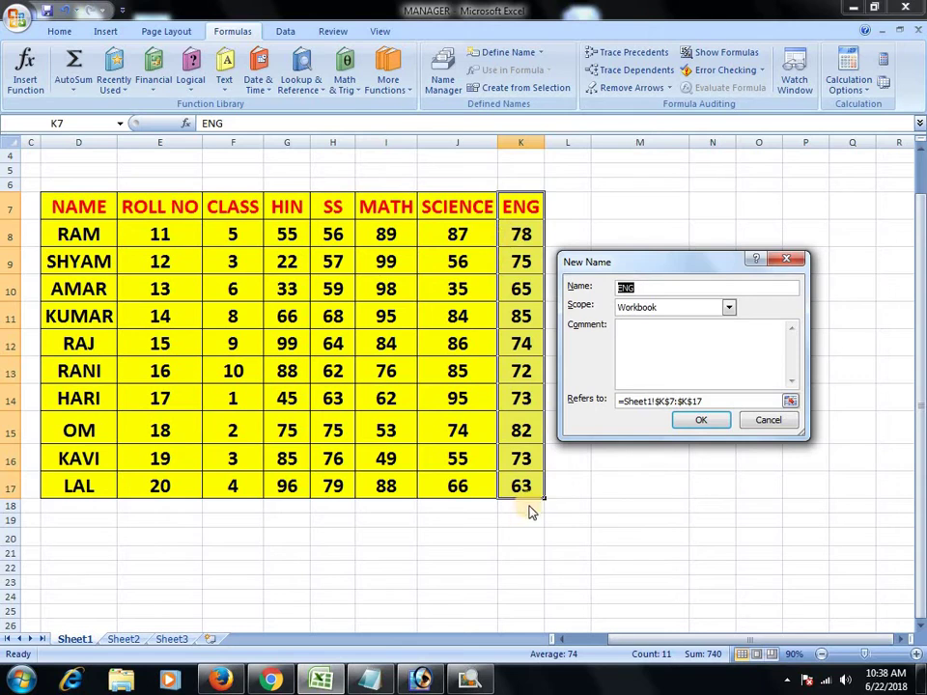
click(735, 445)
click(701, 419)
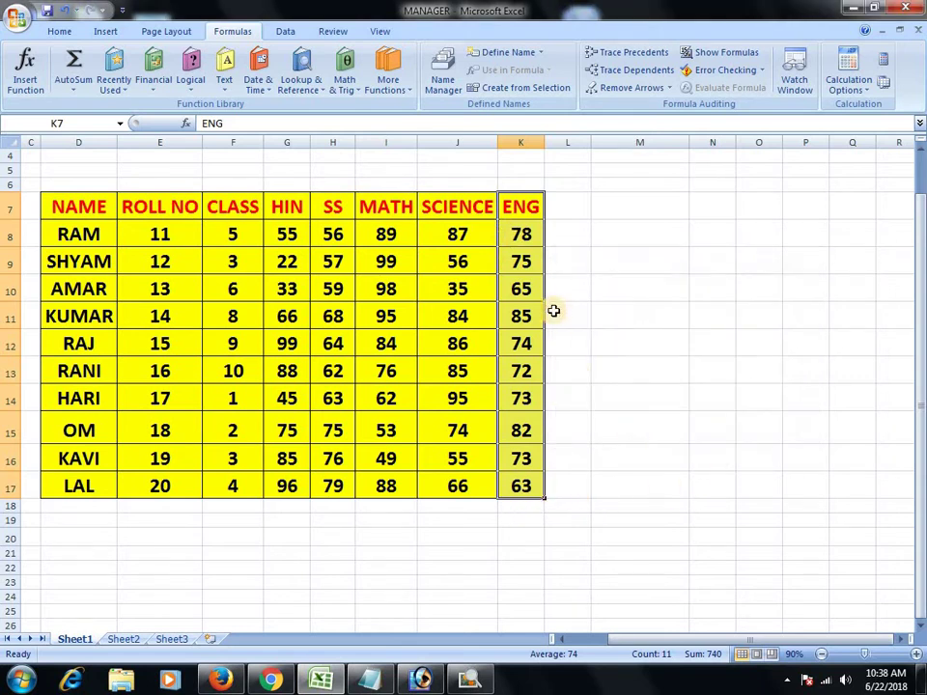
click(567, 320)
drag(521, 234, 536, 491)
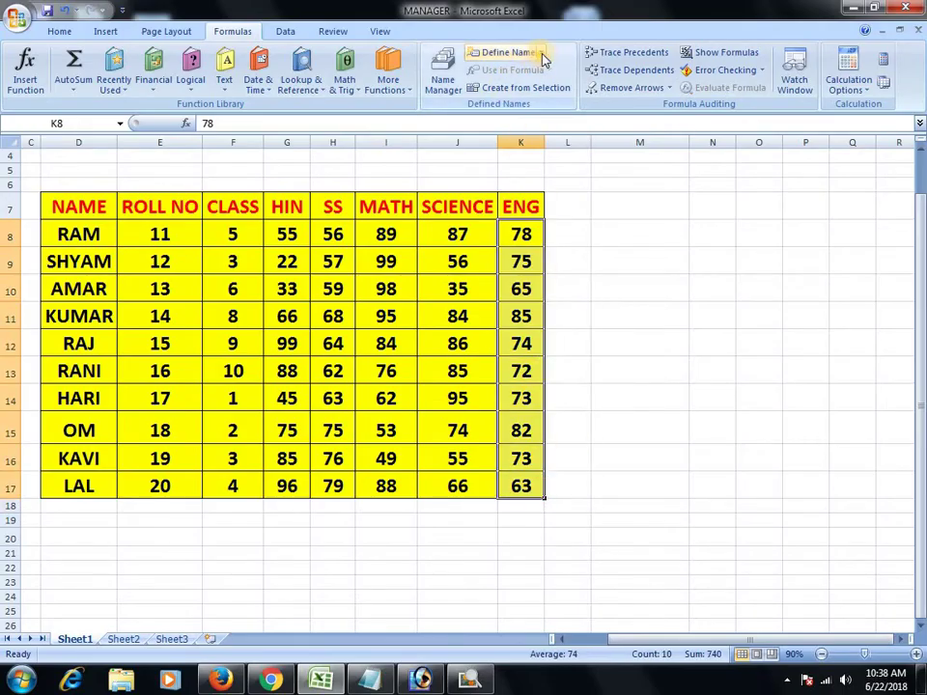
click(541, 53)
click(538, 75)
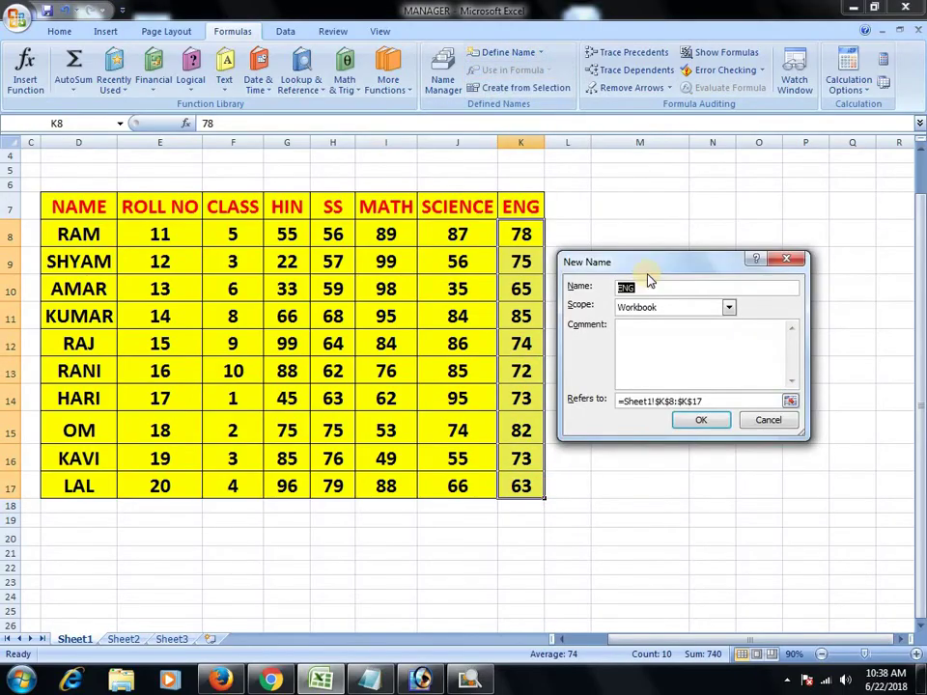
click(769, 420)
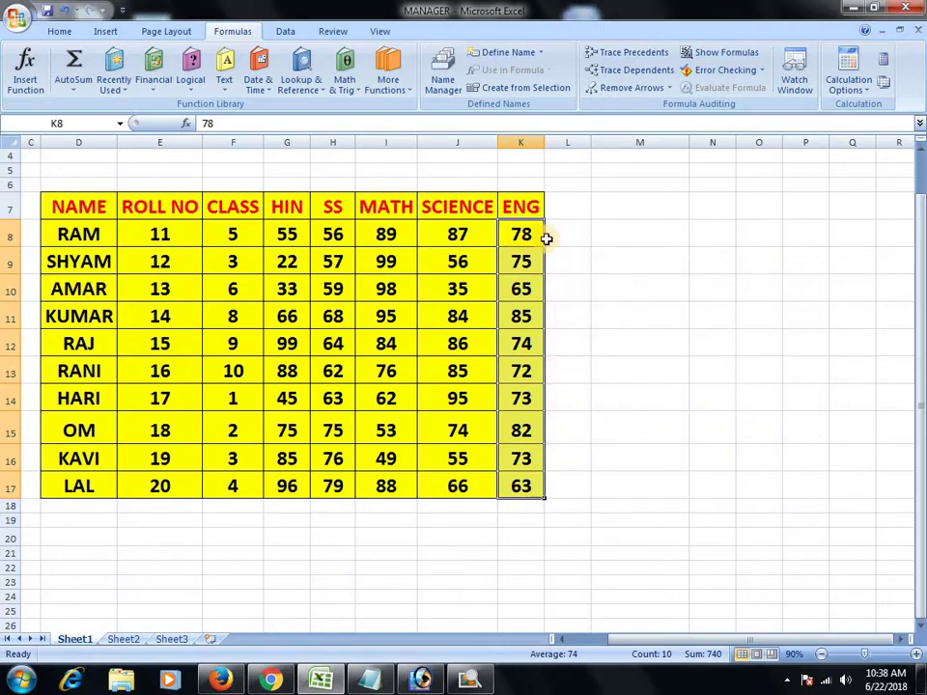
click(548, 233)
- Define the name ENG for K7:K17 with workbook scope and the comment "gdfgfdgfdgfdg"
drag(528, 207, 531, 485)
click(530, 60)
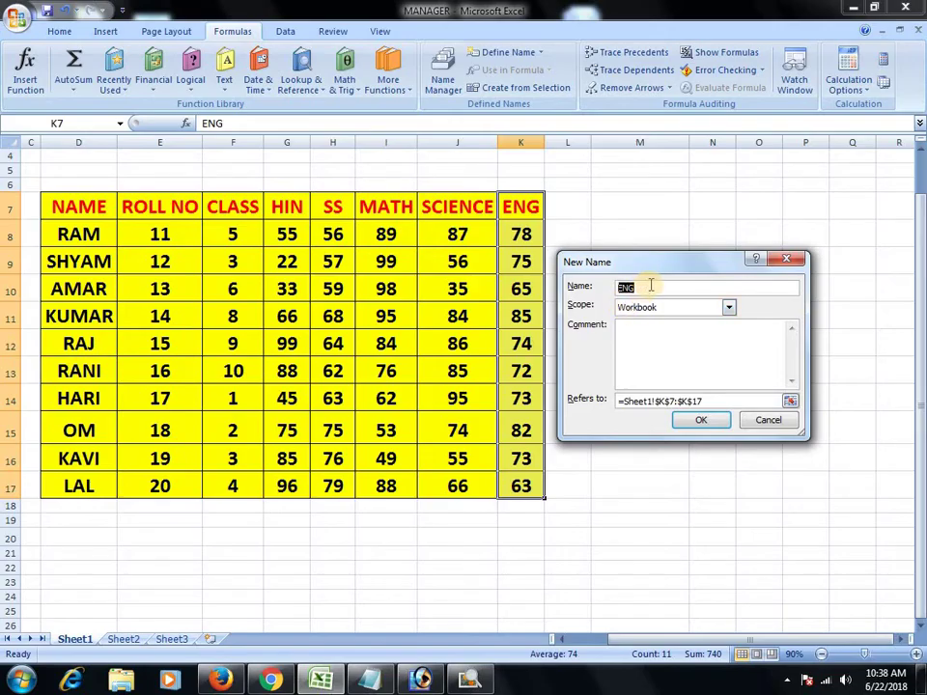
click(655, 329)
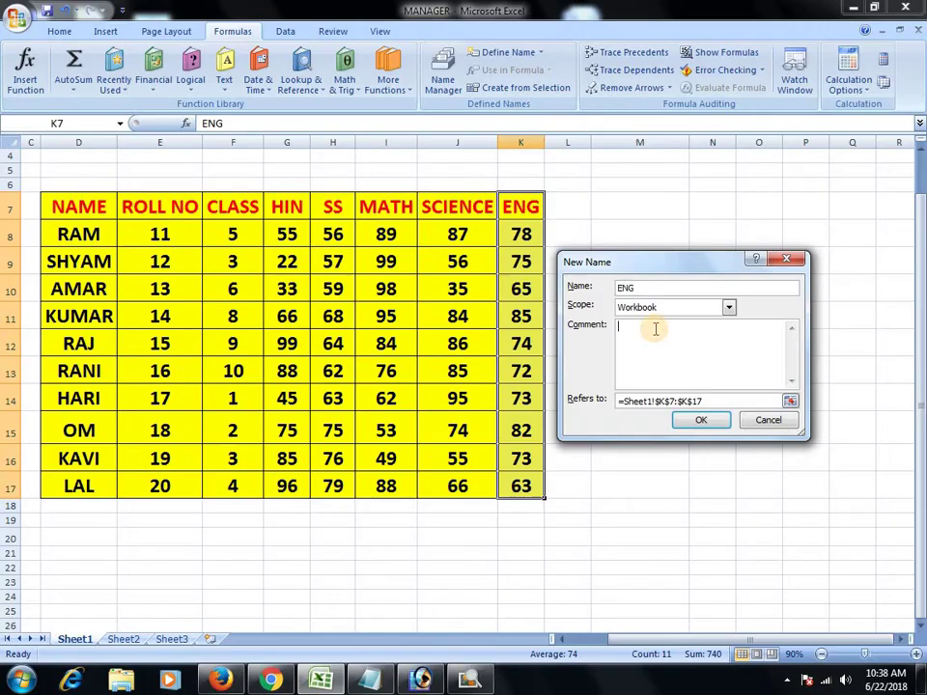
text(gdfgfdgfdgfdg)
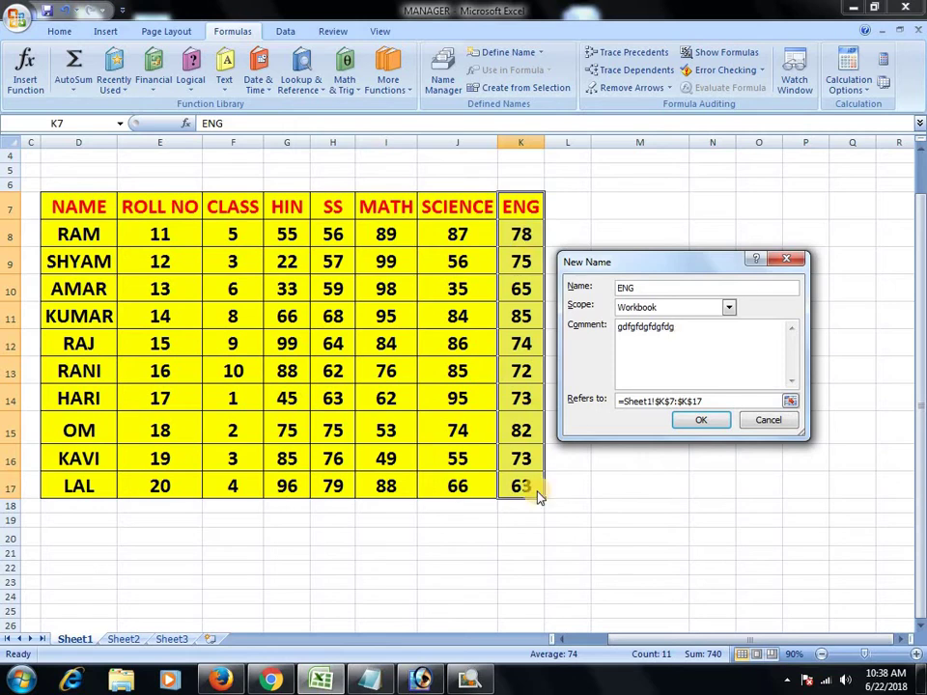
click(702, 422)
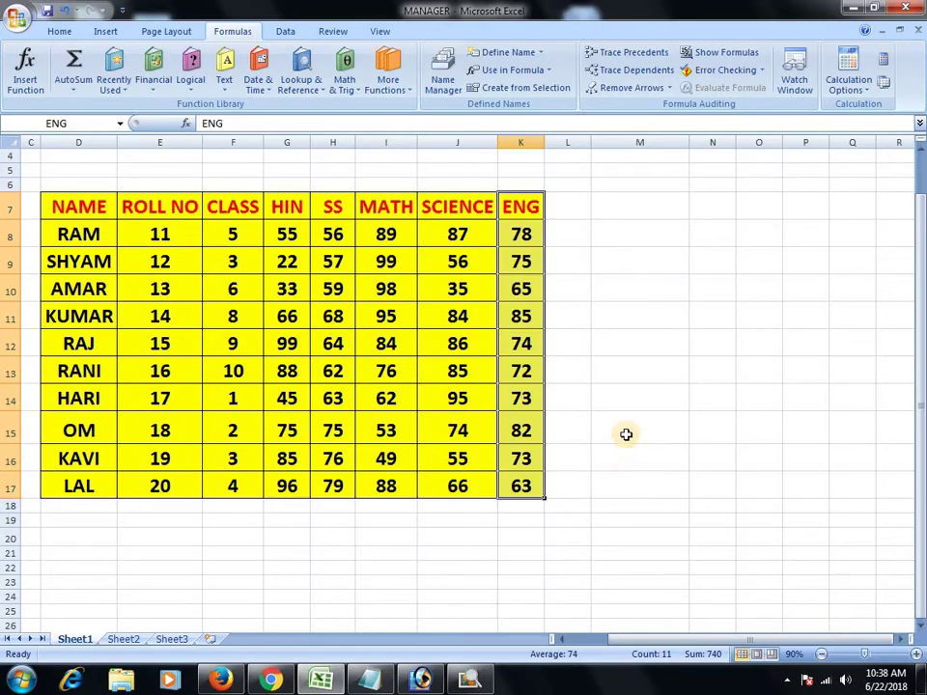
- Enter =MAX(ENG) in cell M15 to find the highest ENG mark using the defined name
click(626, 435)
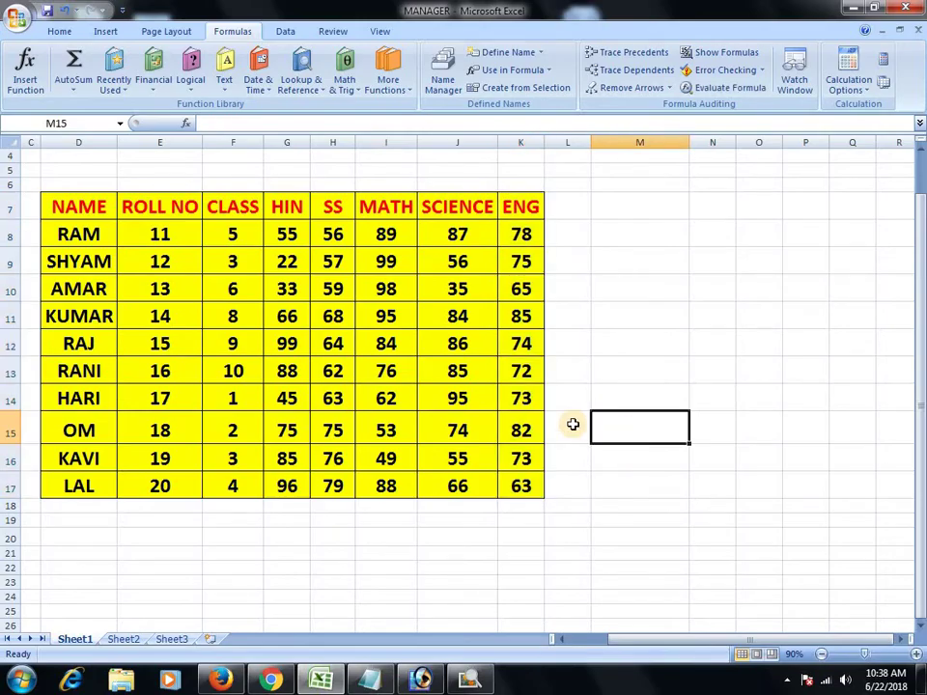
text(=)
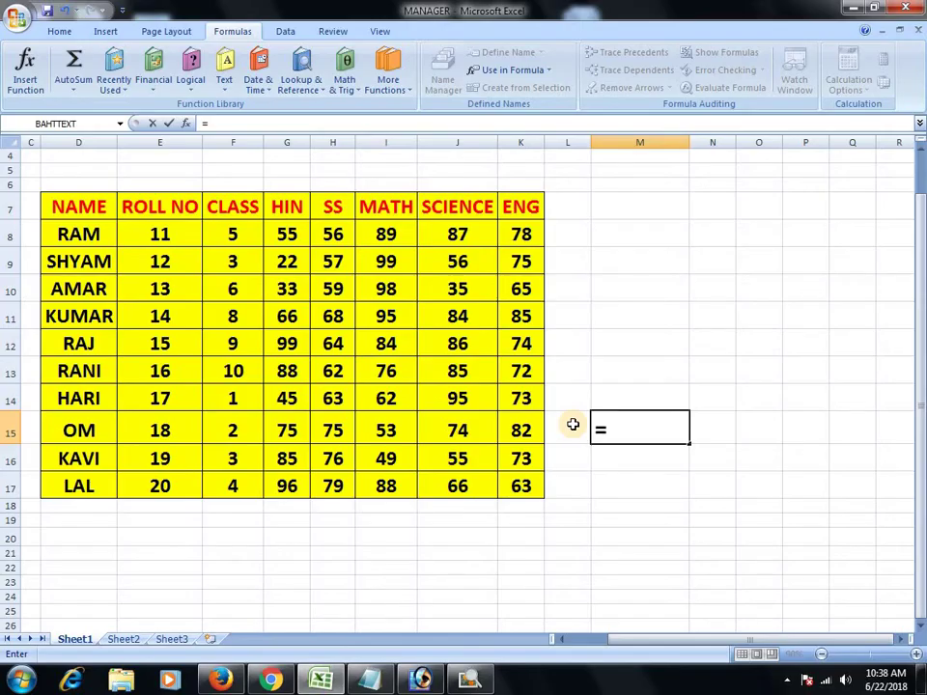
text(max)
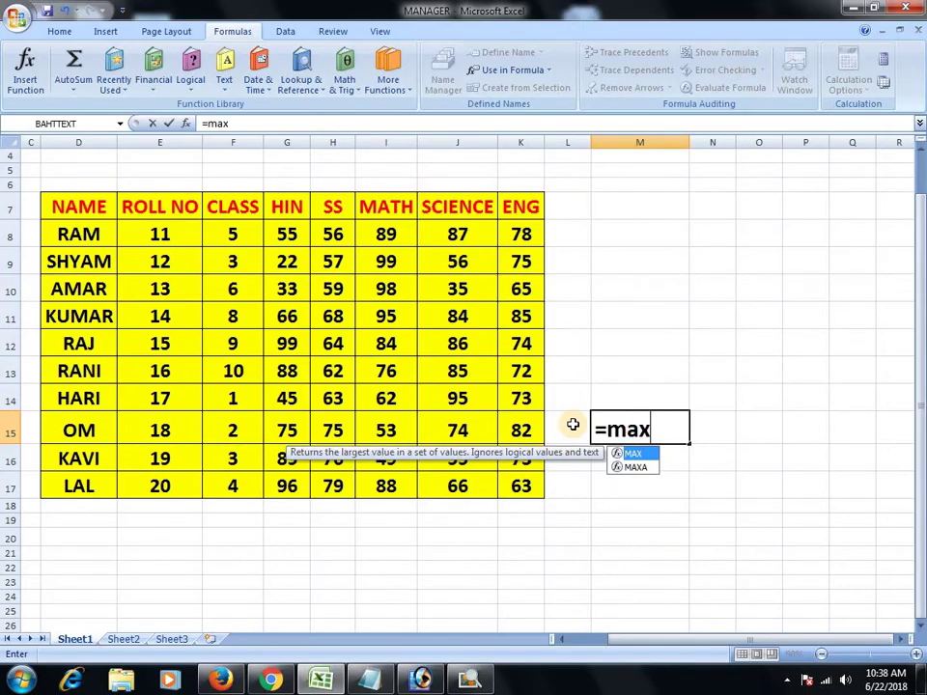
text(()
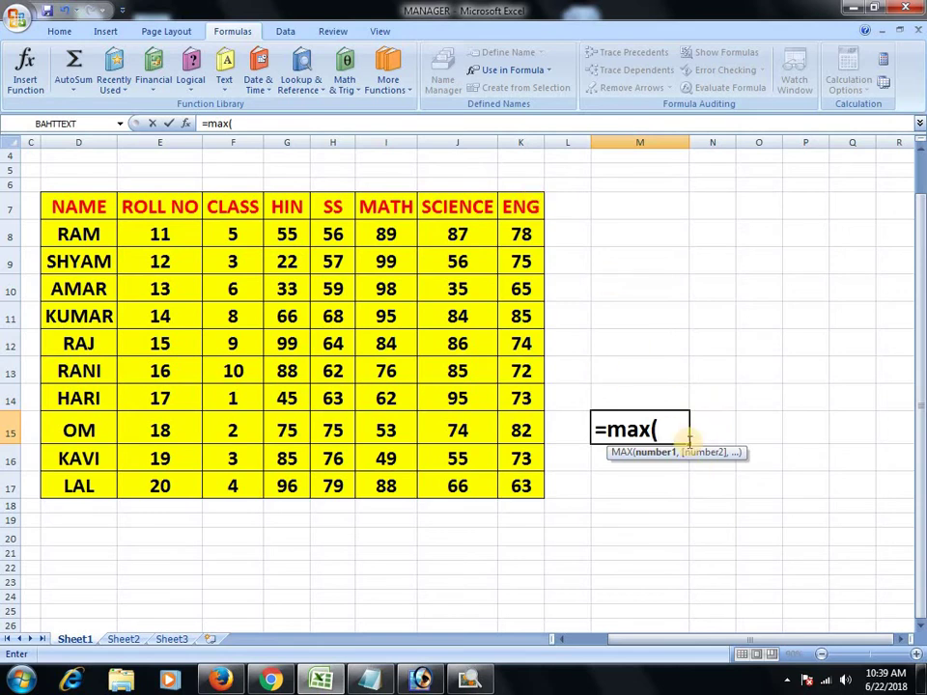
text(eng)
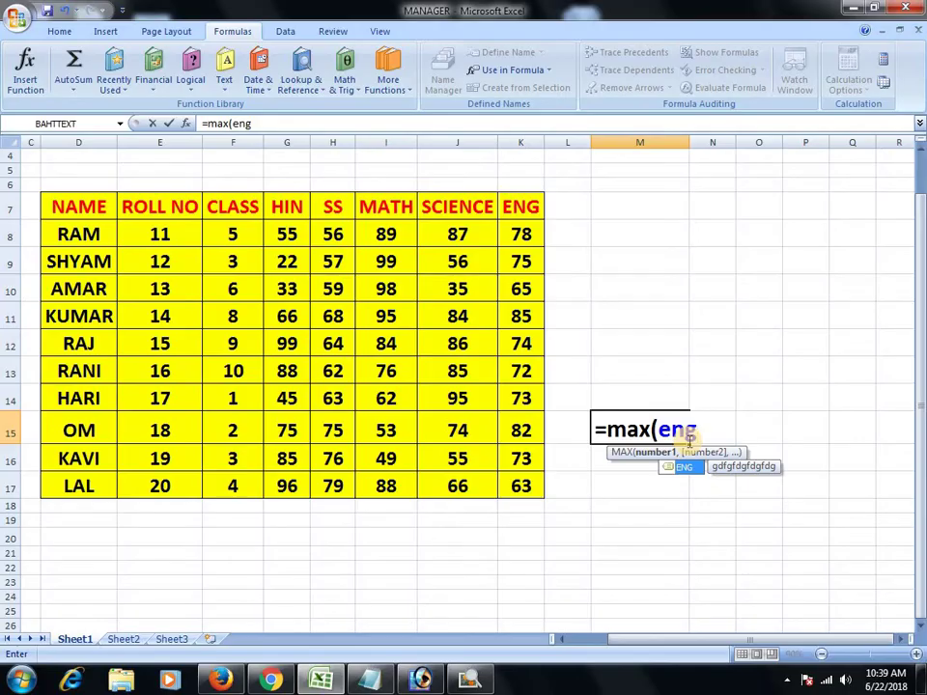
text())
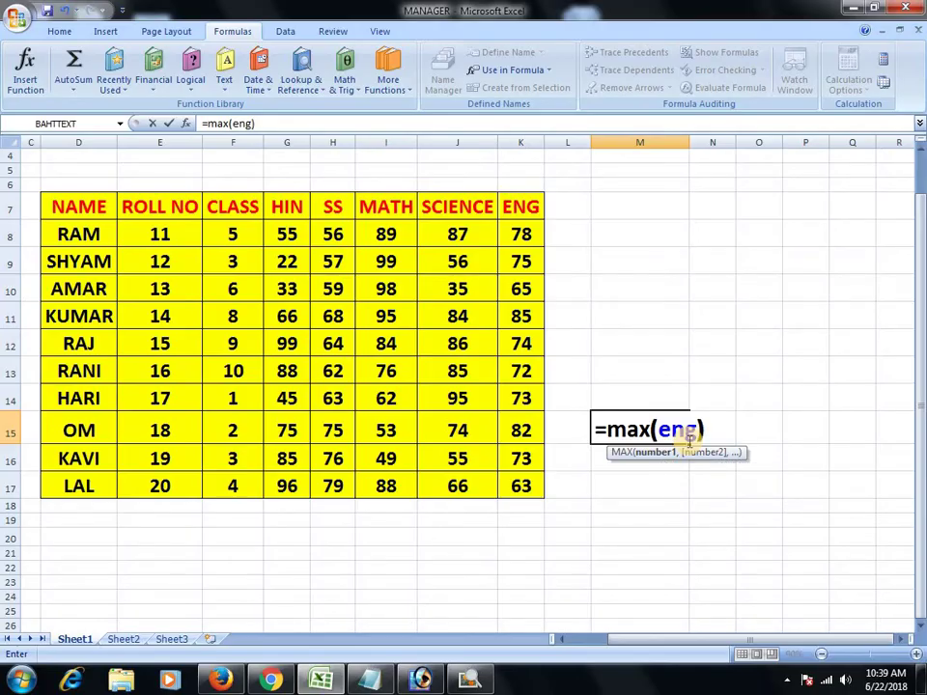
key(Return)
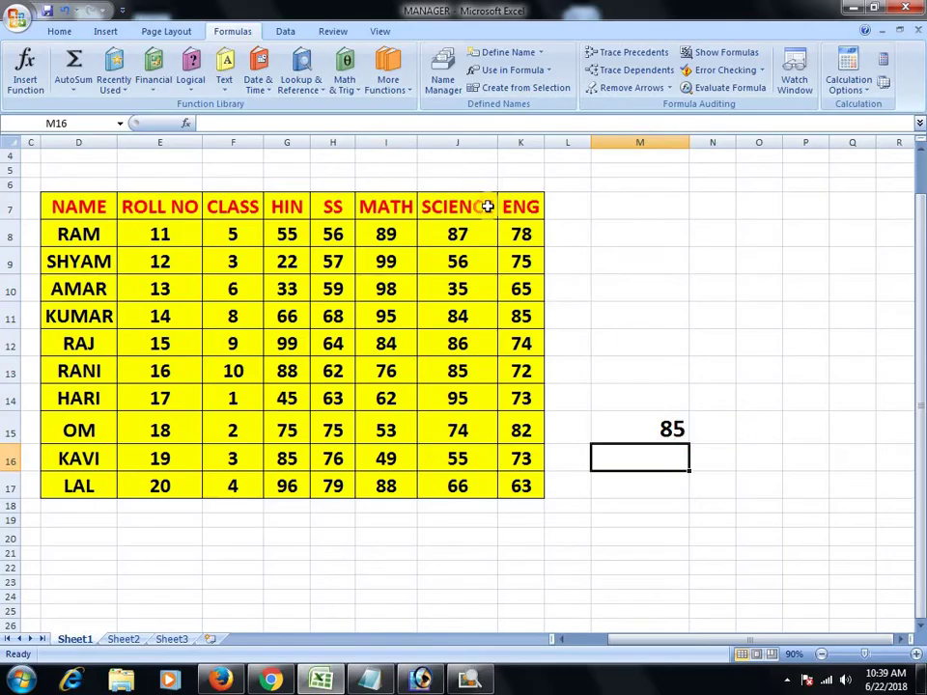
- Replace the formula in cell M15 with =MIN(ENG) for the lowest ENG mark
click(667, 430)
key(Delete)
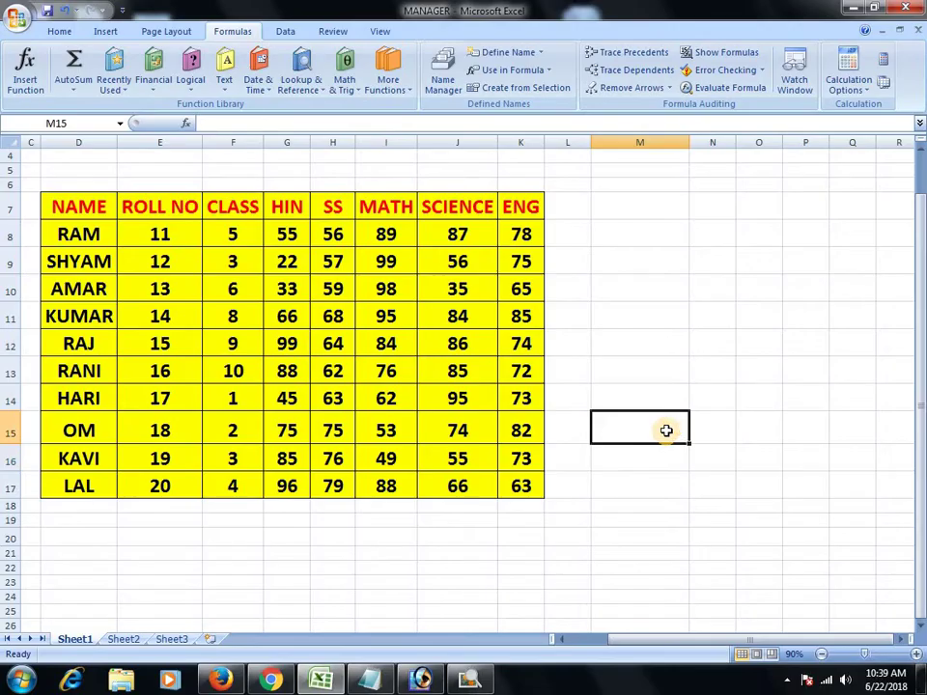
text(=)
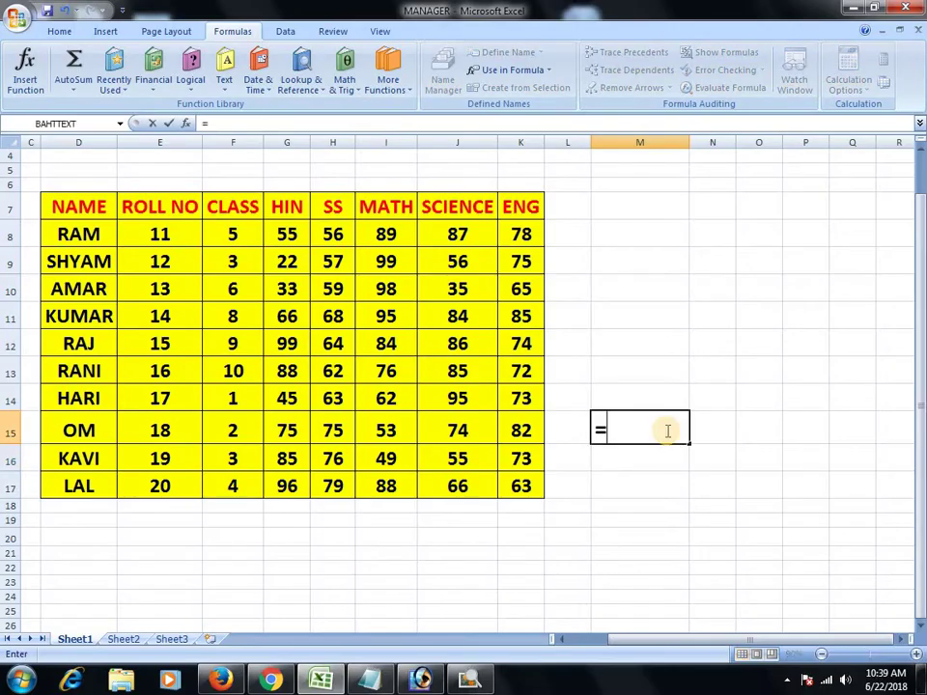
text(min)
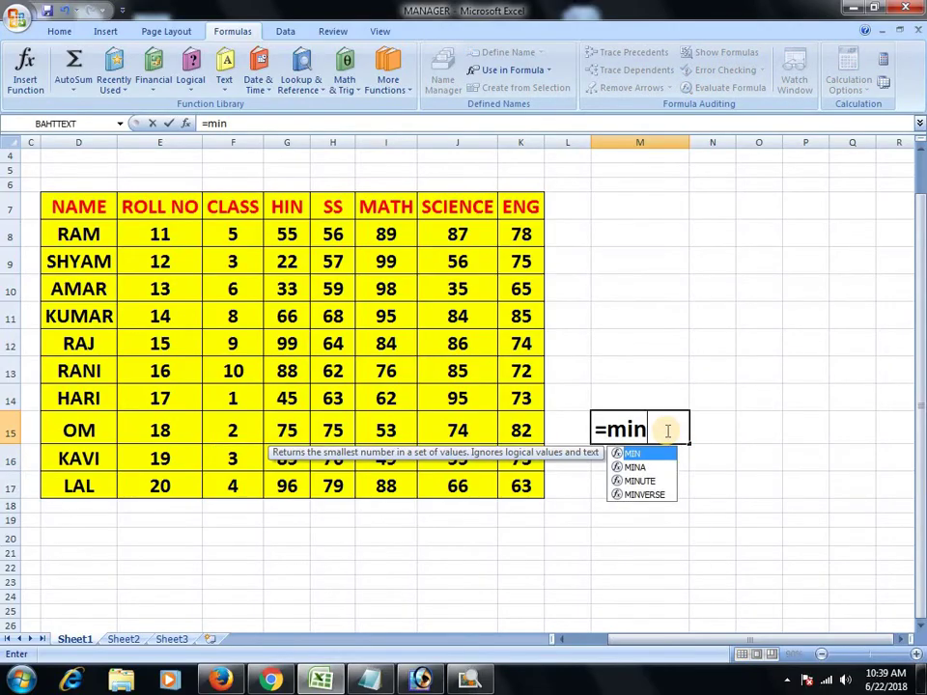
text(()
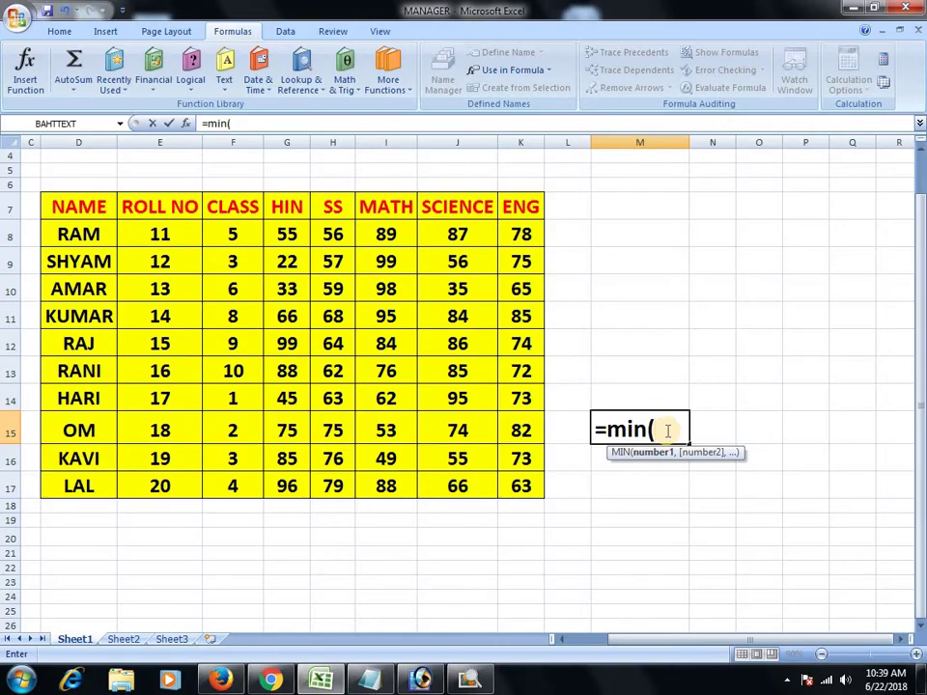
text(eng)
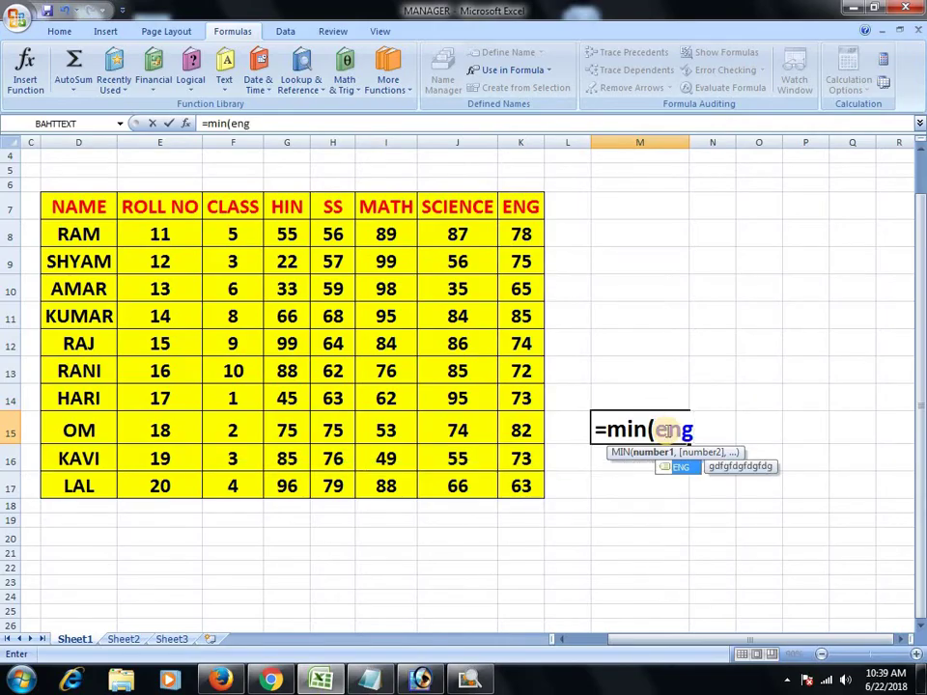
text())
key(Return)
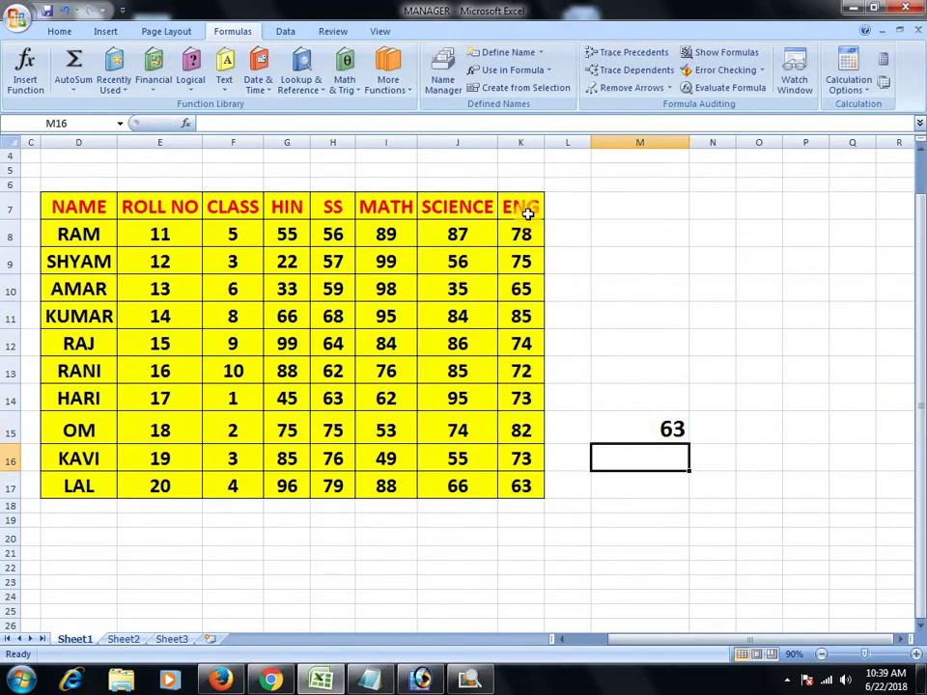
- Clear the MIN formula from cell M15
click(649, 429)
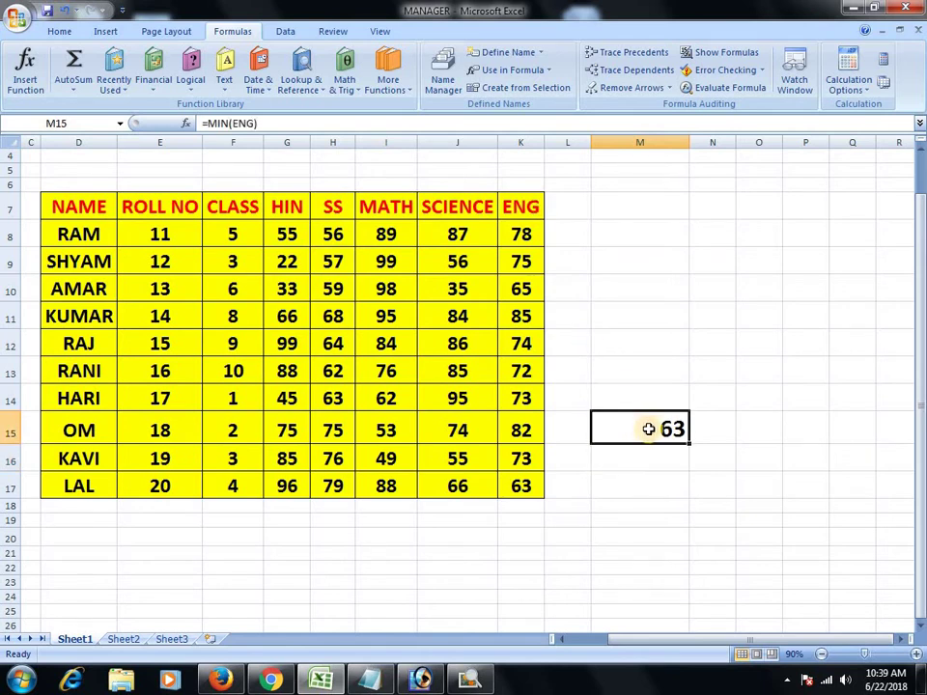
key(Delete)
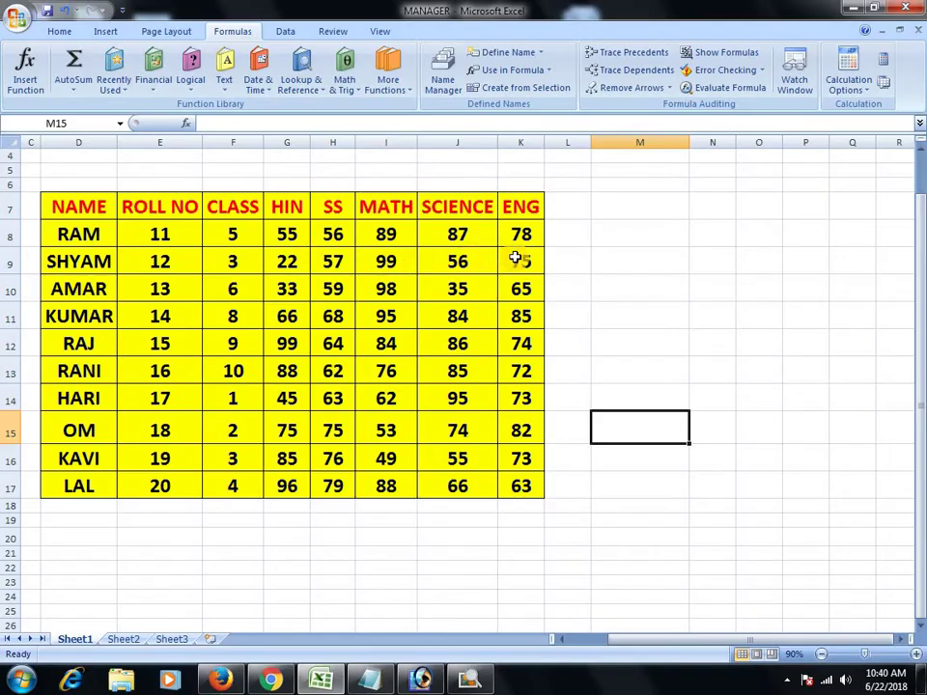
click(533, 205)
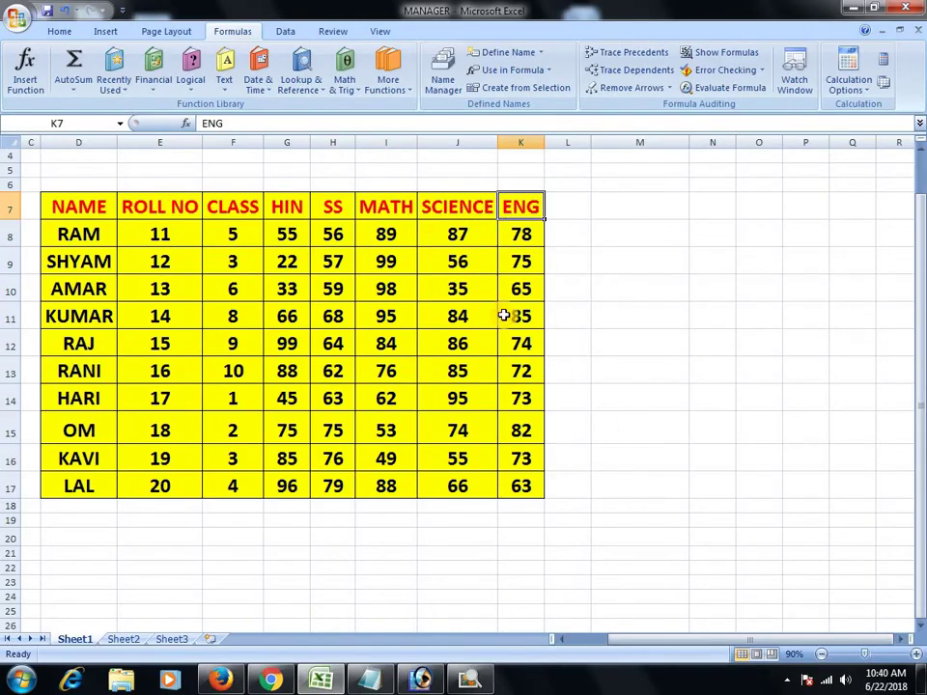
click(616, 402)
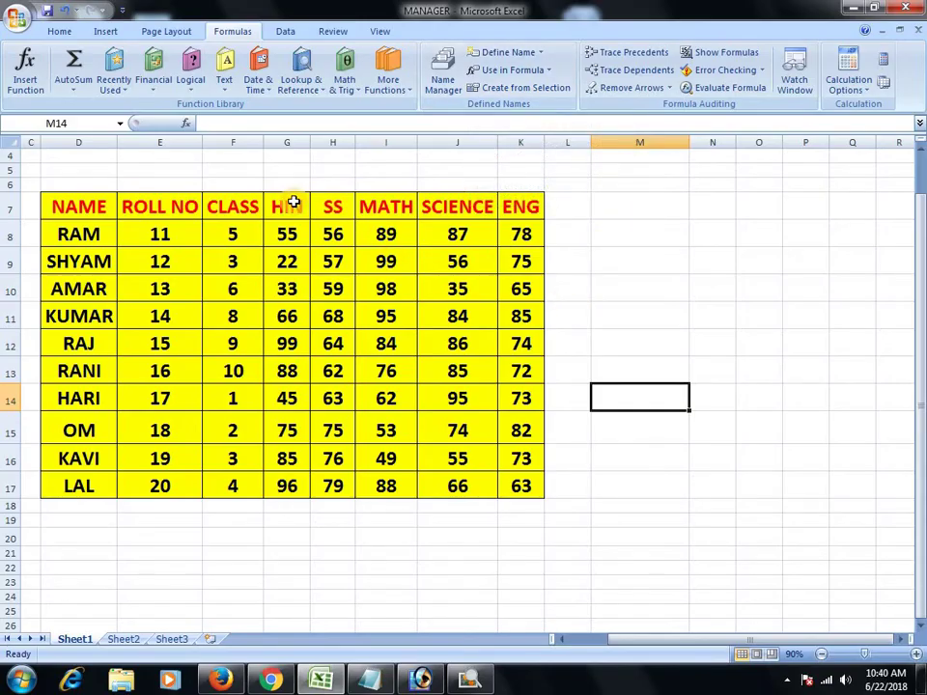
- Create names for the marks columns in G7:K17 from their top-row headings, replacing the existing ENG definition
drag(293, 201, 532, 483)
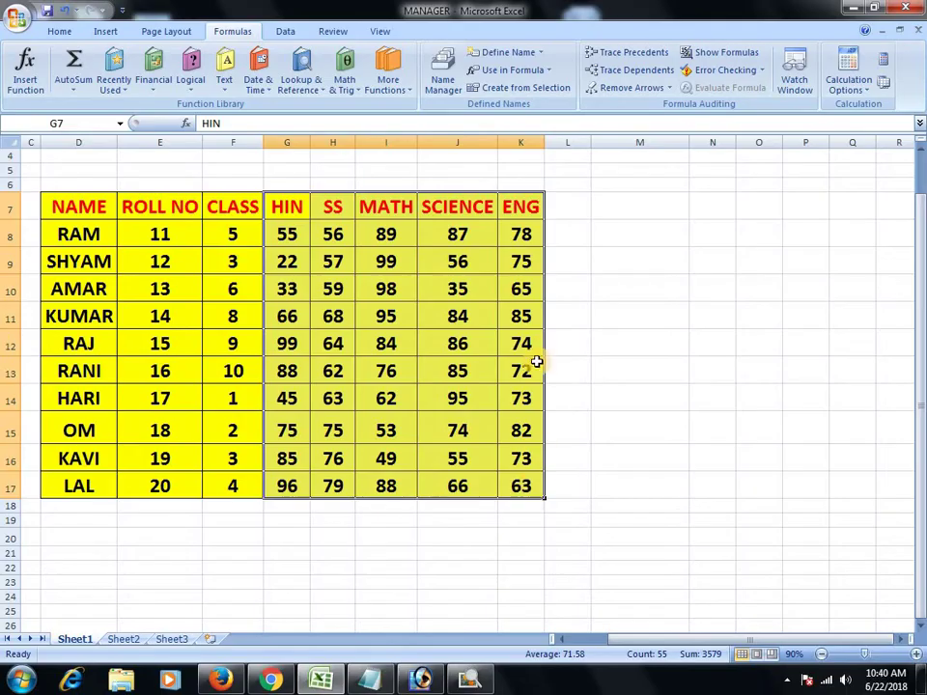
click(522, 89)
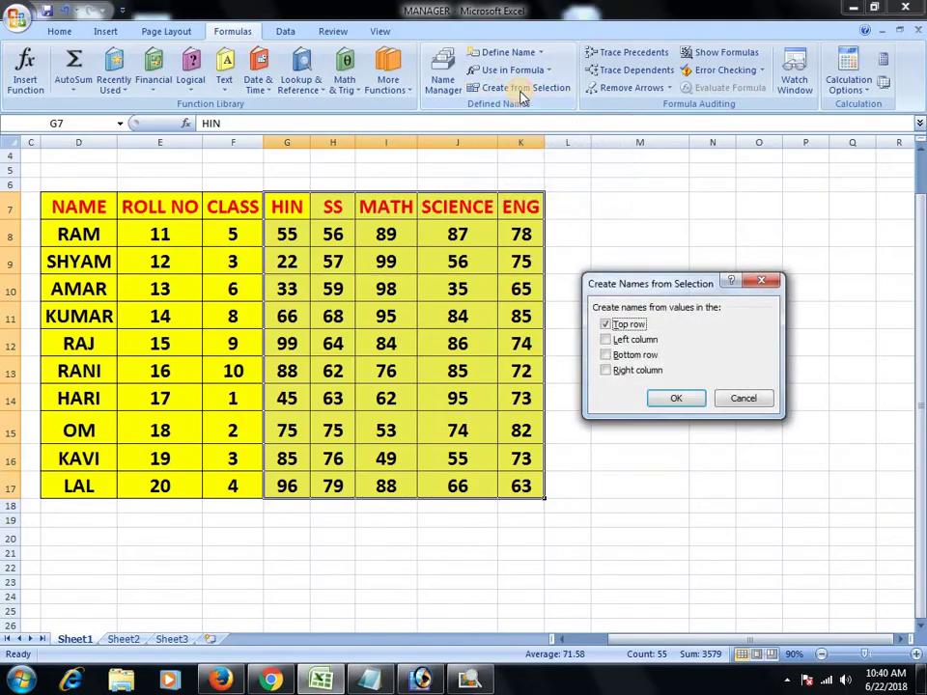
drag(629, 291, 631, 246)
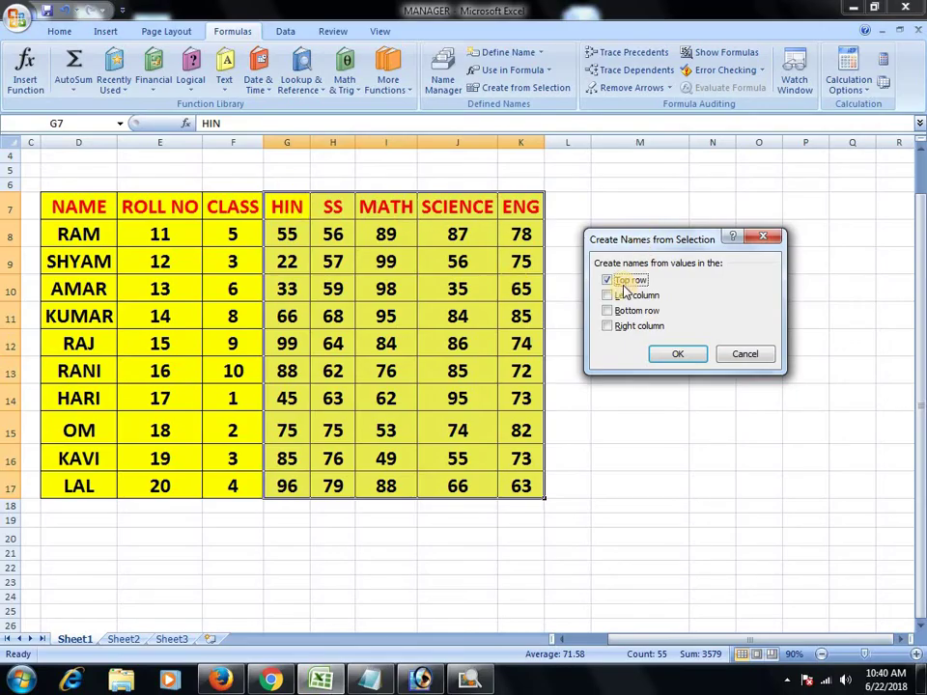
click(667, 357)
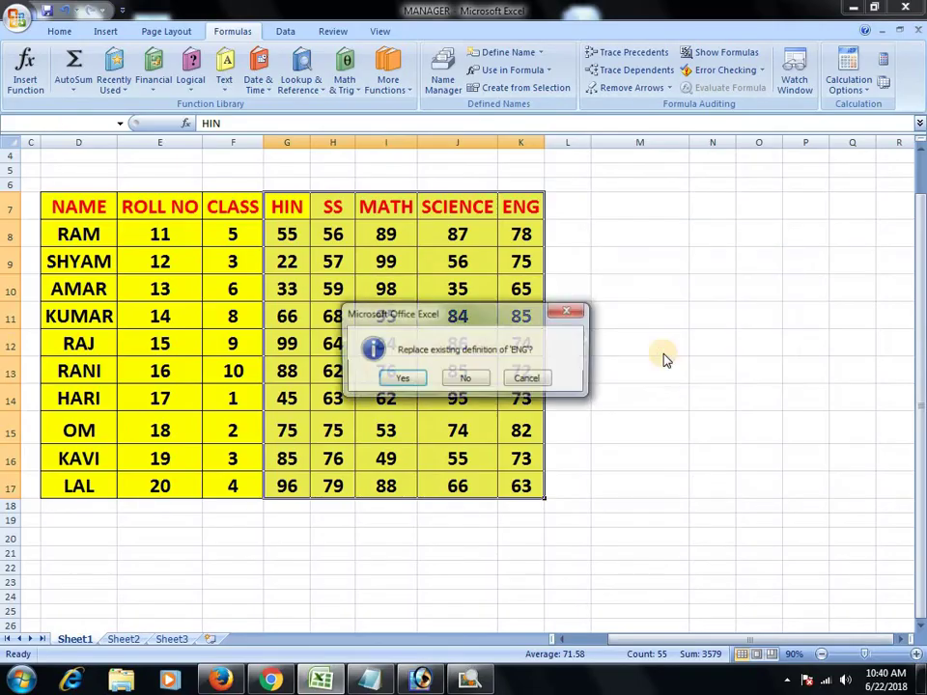
click(404, 380)
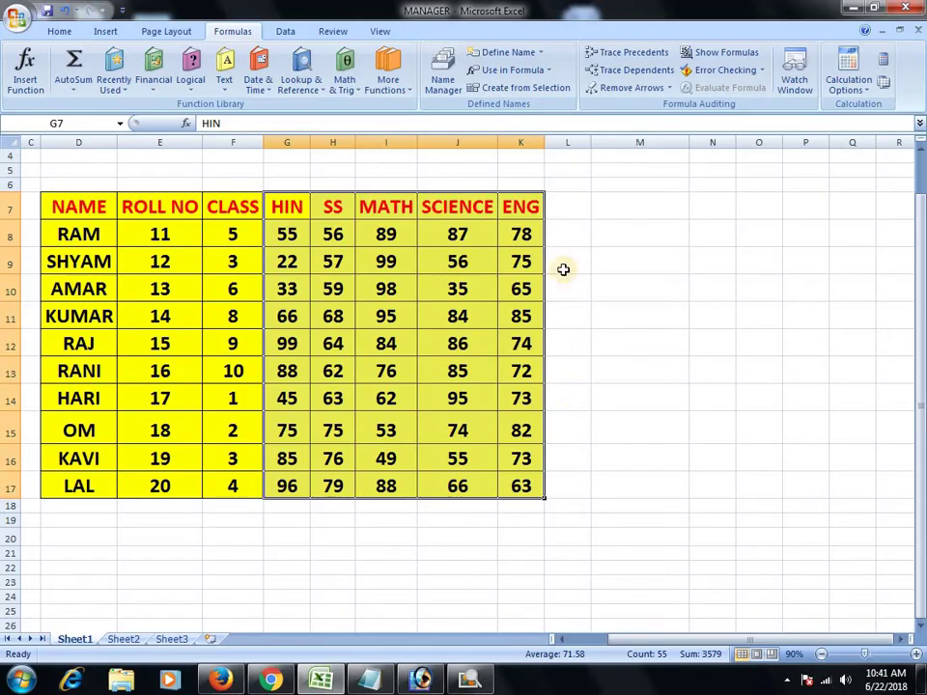
- Review the defined names available for formulas and their references in the Name Manager
click(551, 72)
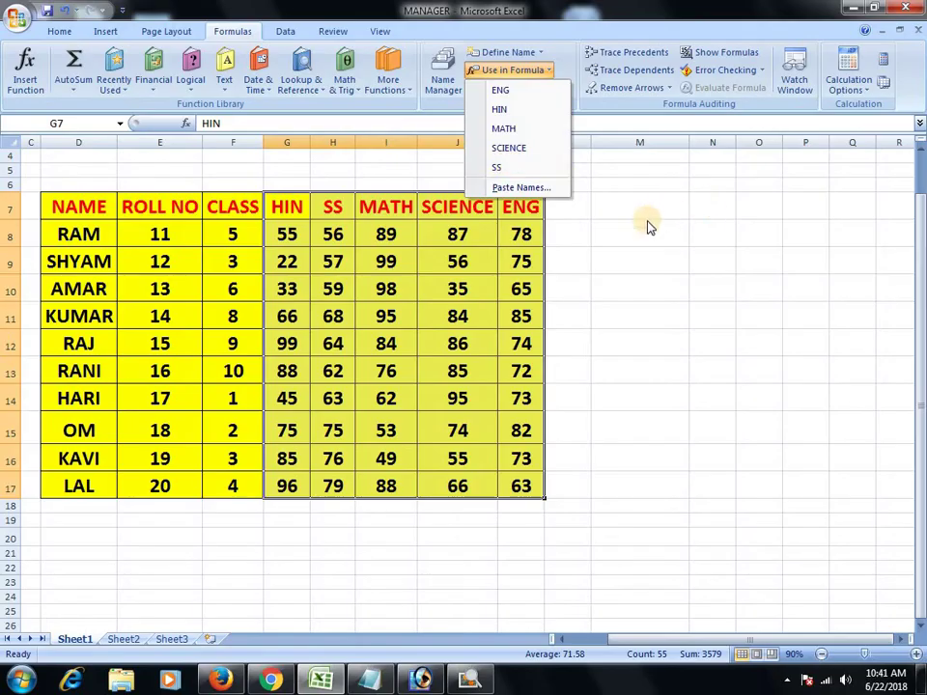
click(610, 221)
click(445, 87)
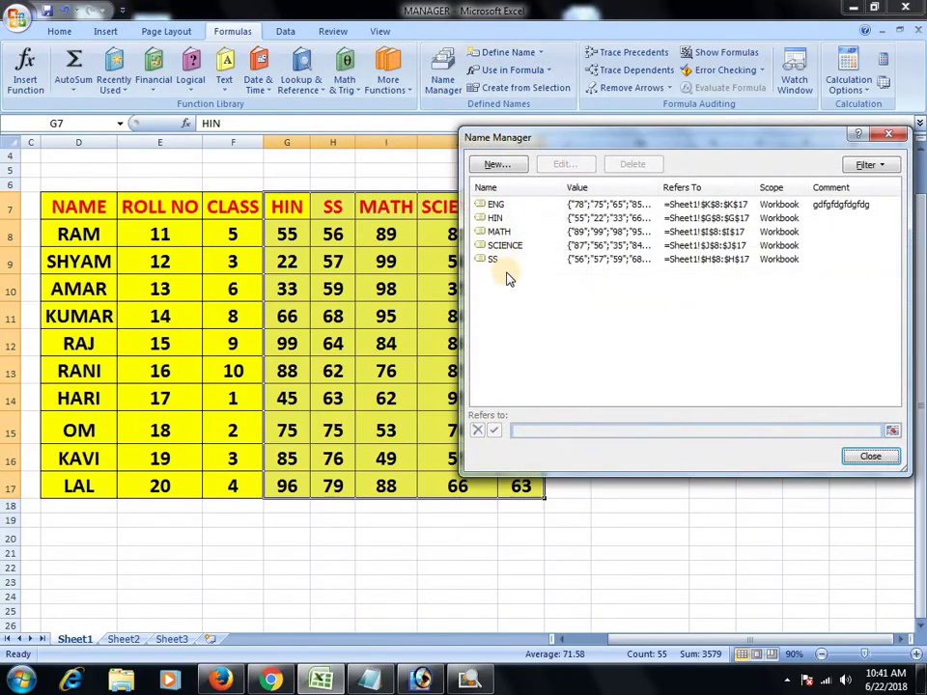
click(879, 458)
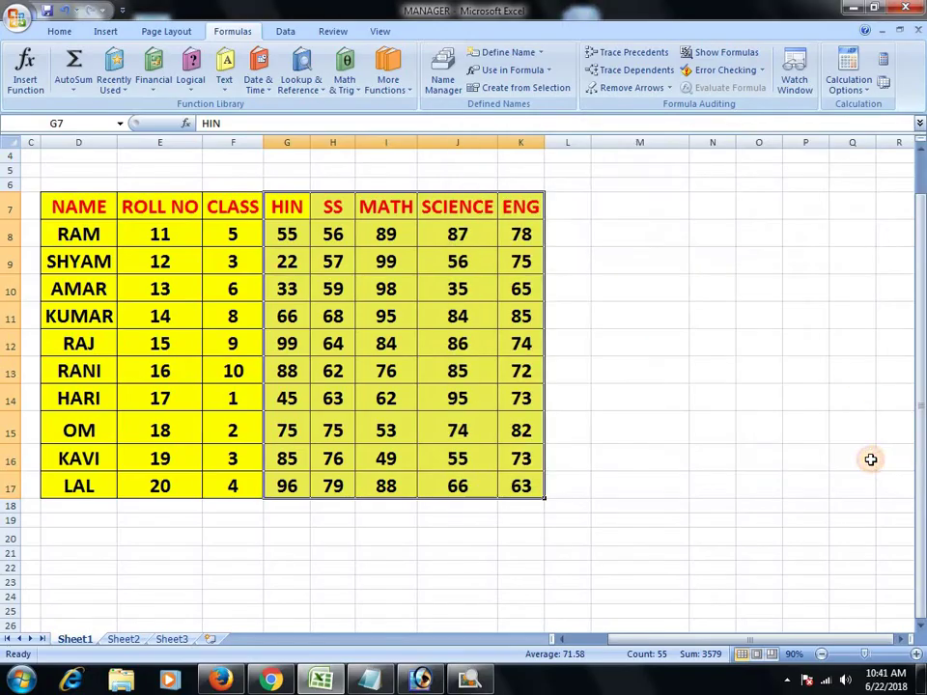
- Enter =MAX(SS) in cell M15 for the highest SS mark and clear the cell again
click(625, 437)
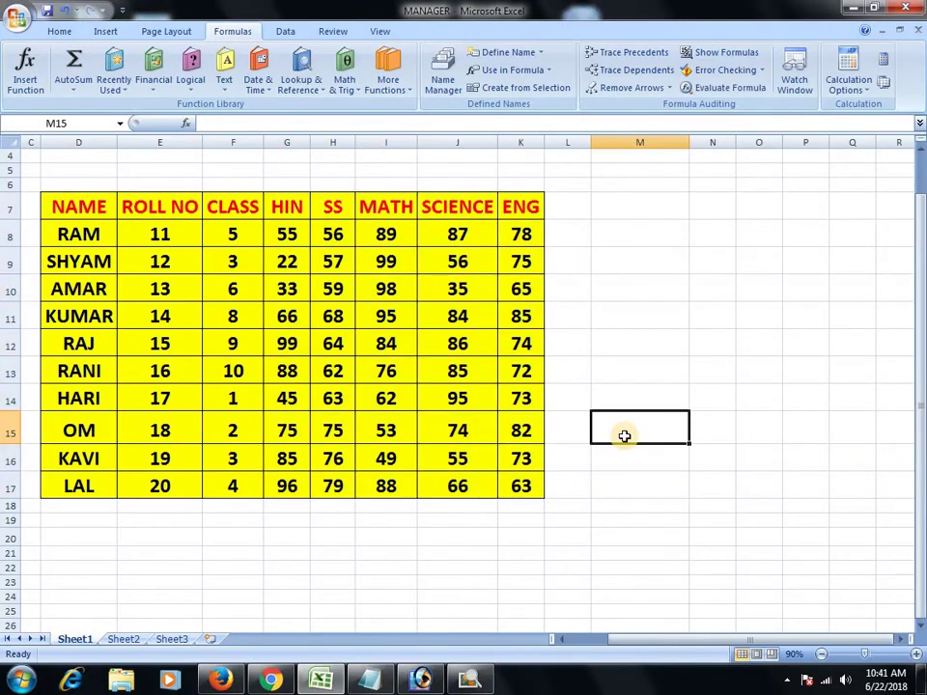
text(=)
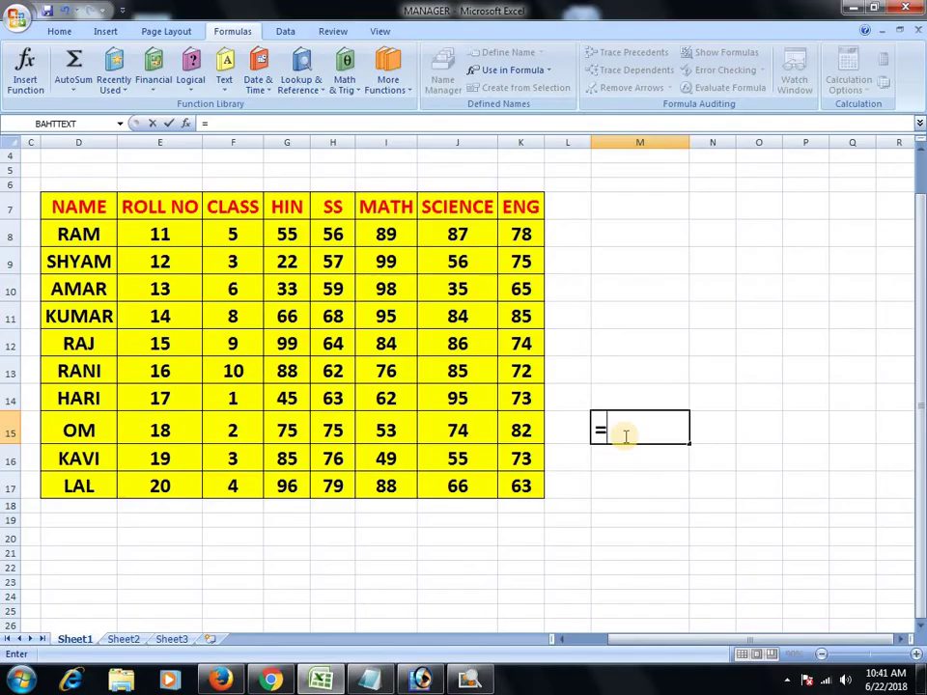
text(max)
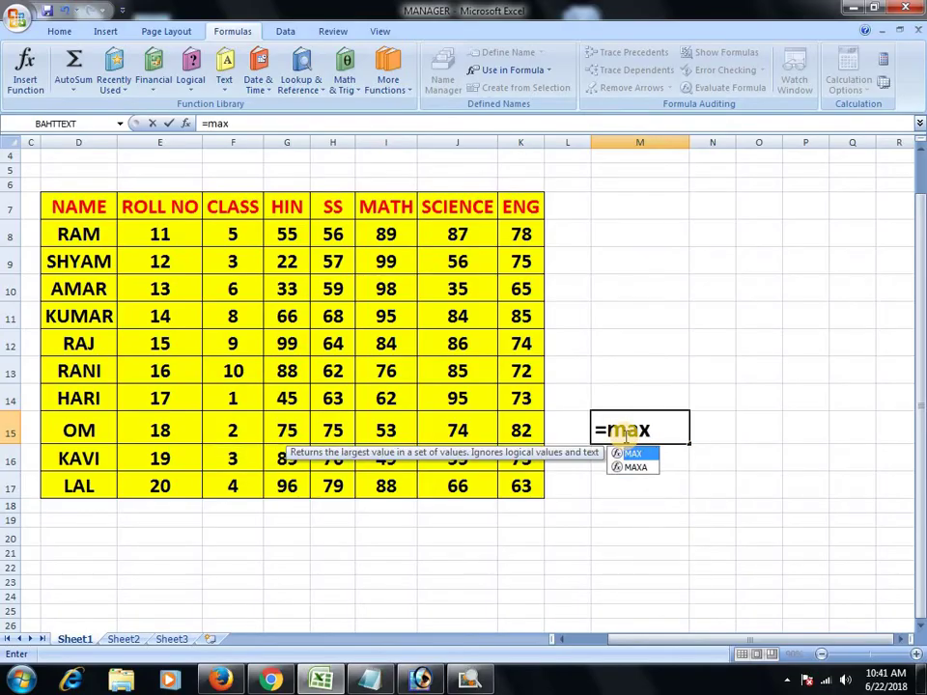
text((s)
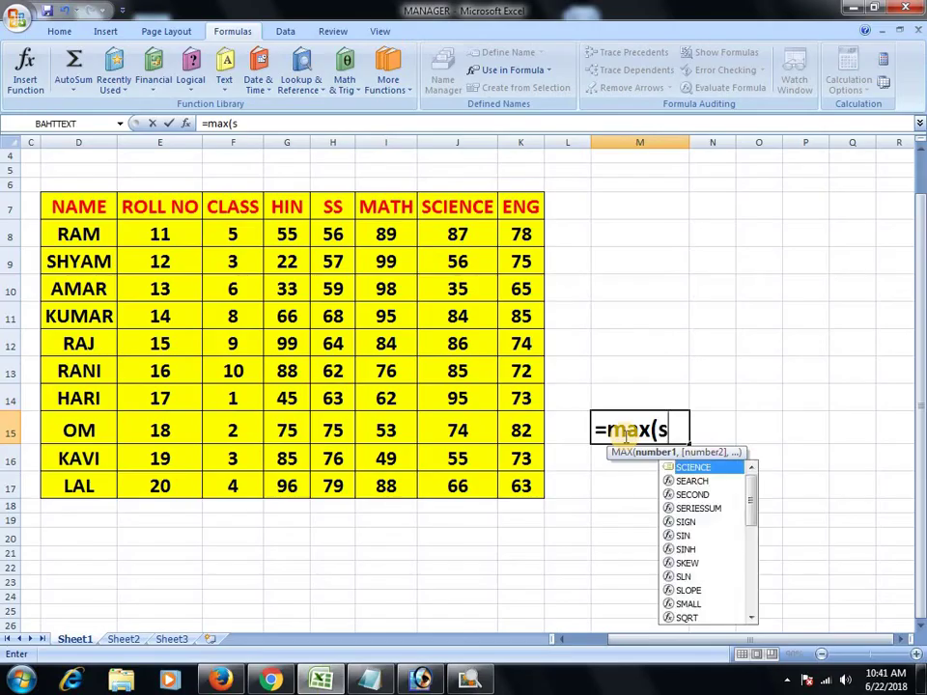
text(s))
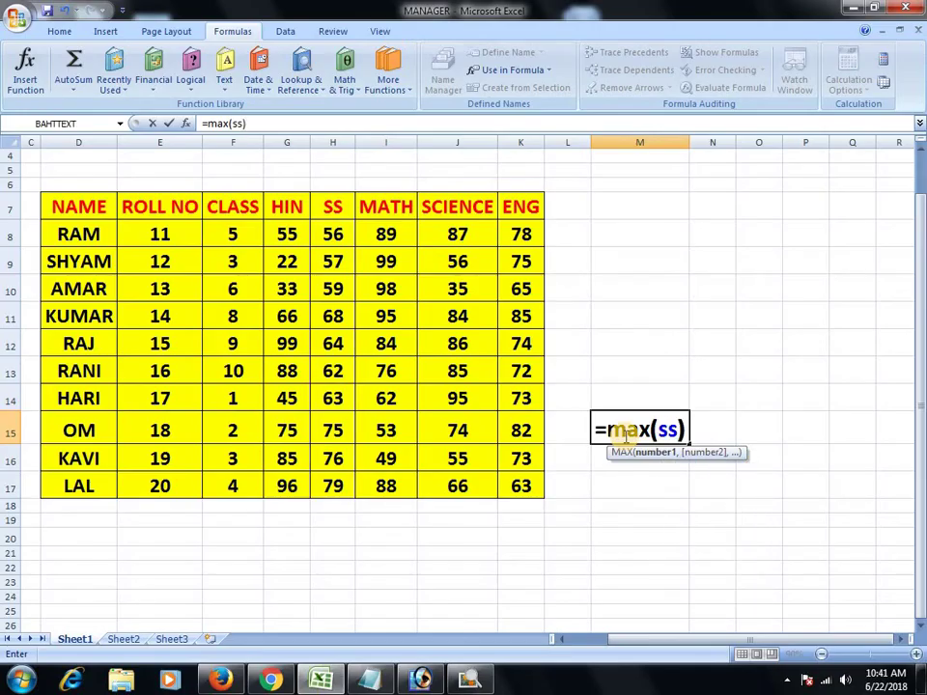
key(Return)
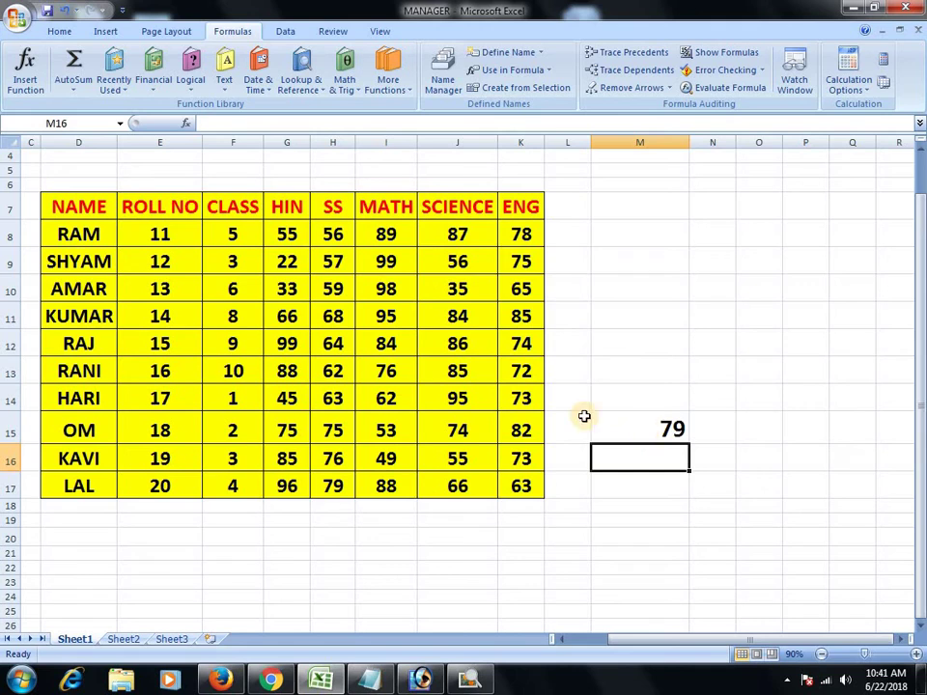
click(654, 427)
key(Delete)
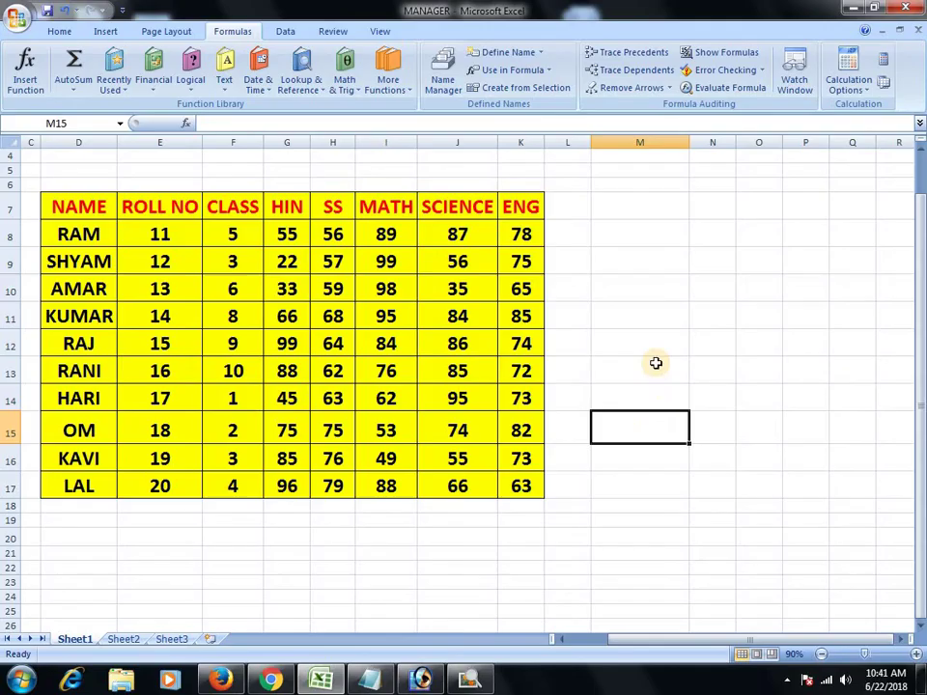
- Delete the defined name SS in the Name Manager and confirm the deletion
click(548, 76)
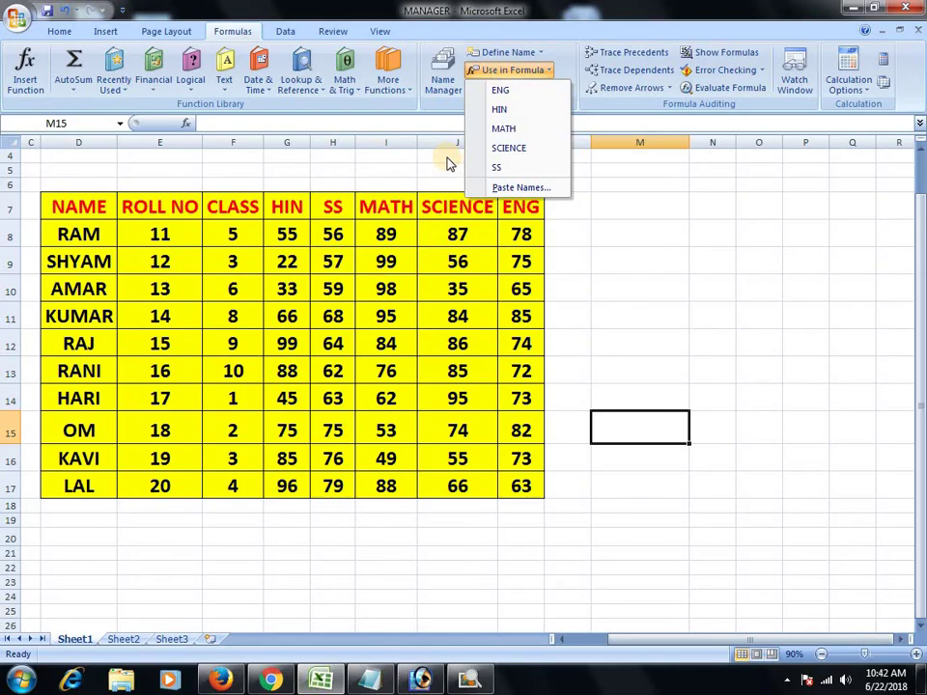
click(450, 87)
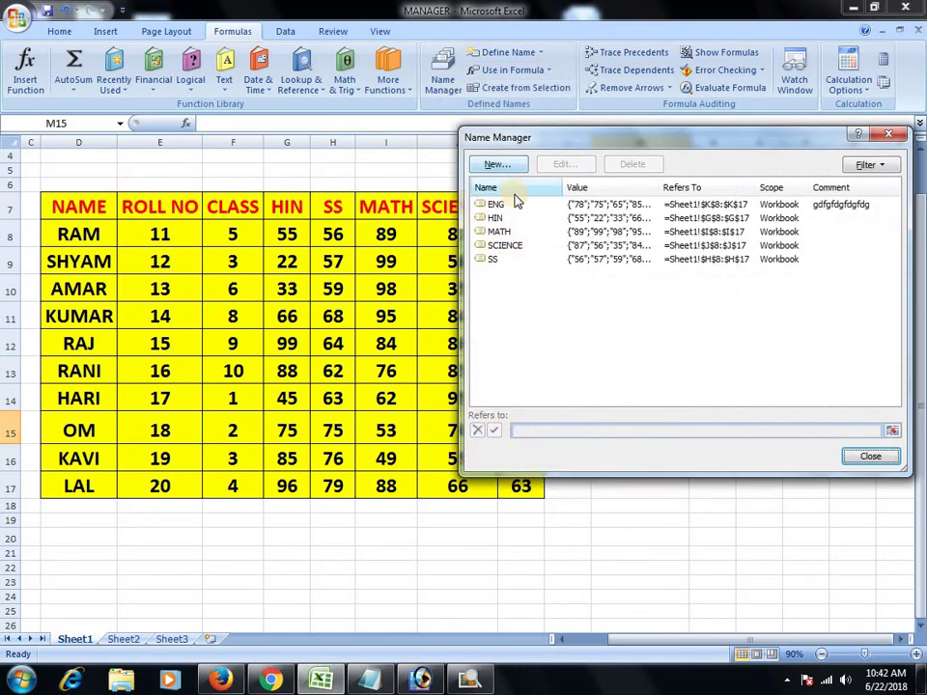
click(492, 261)
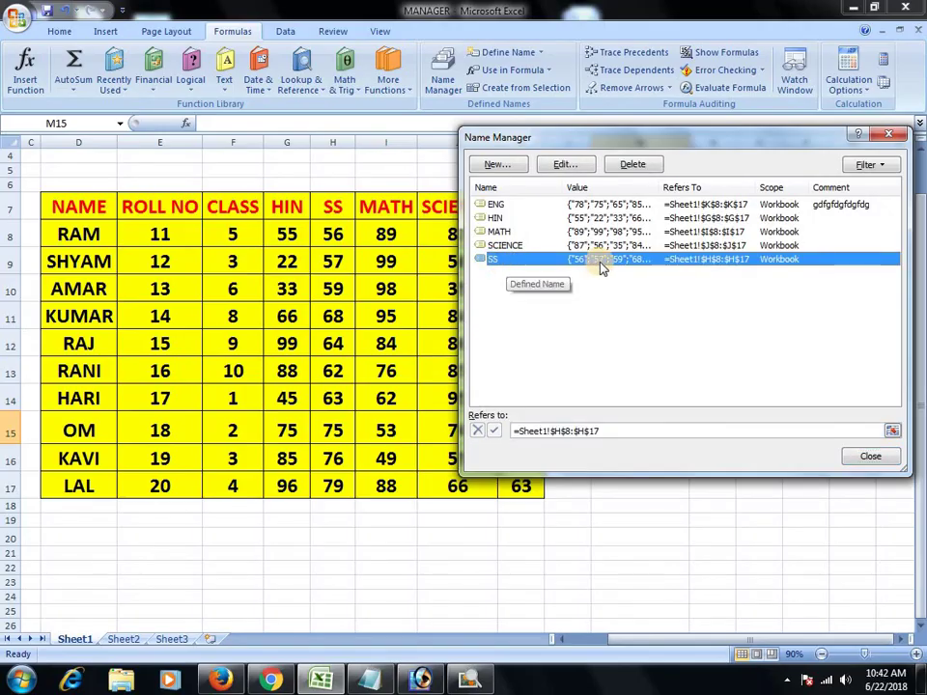
click(632, 167)
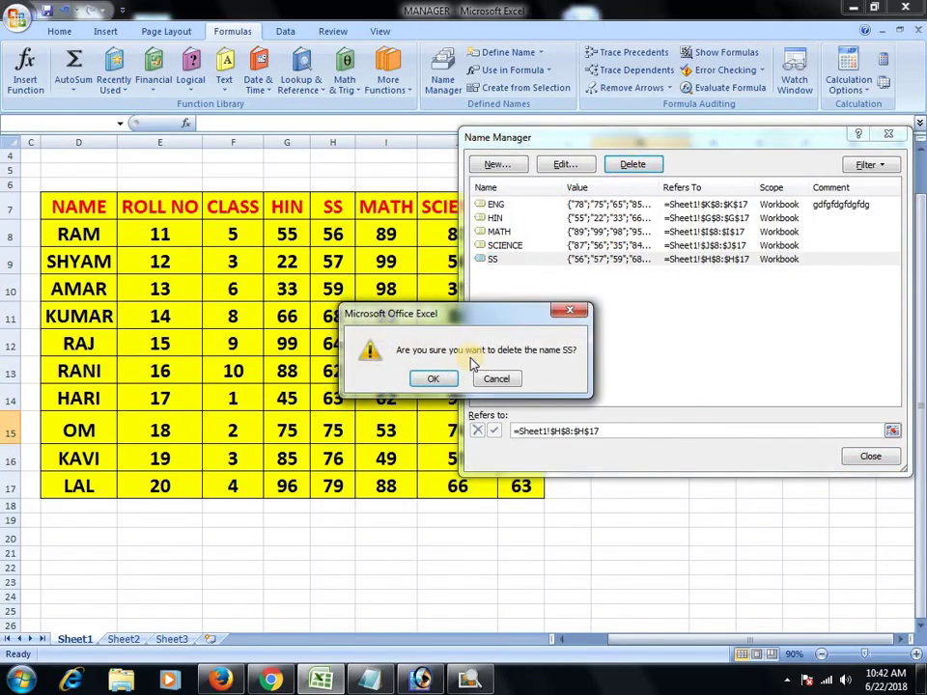
click(444, 377)
- View the editable settings of the SCIENCE name and close the Name Manager without changing them
click(513, 248)
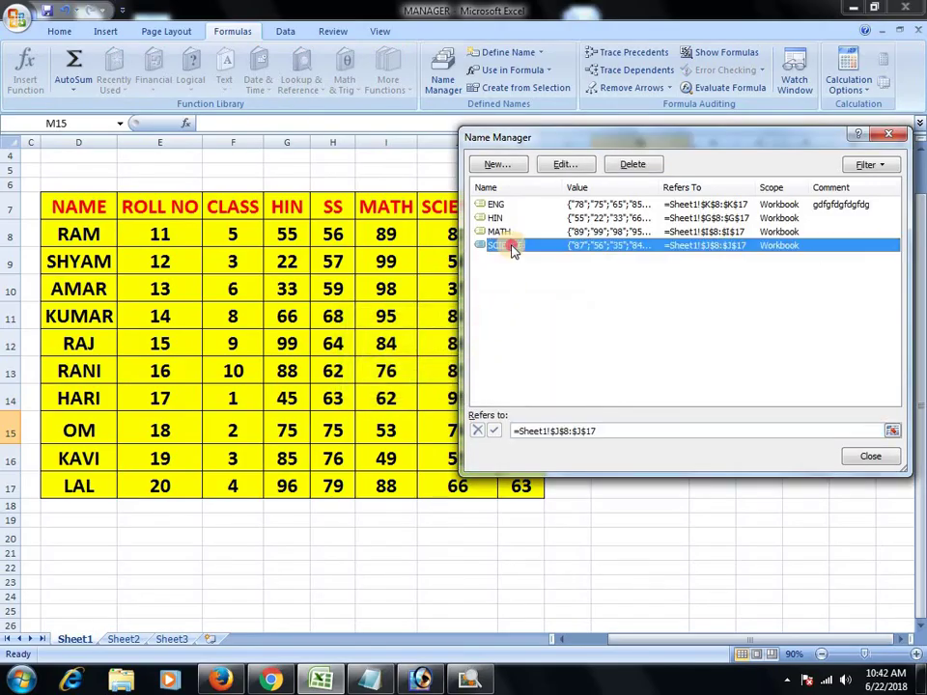
click(577, 166)
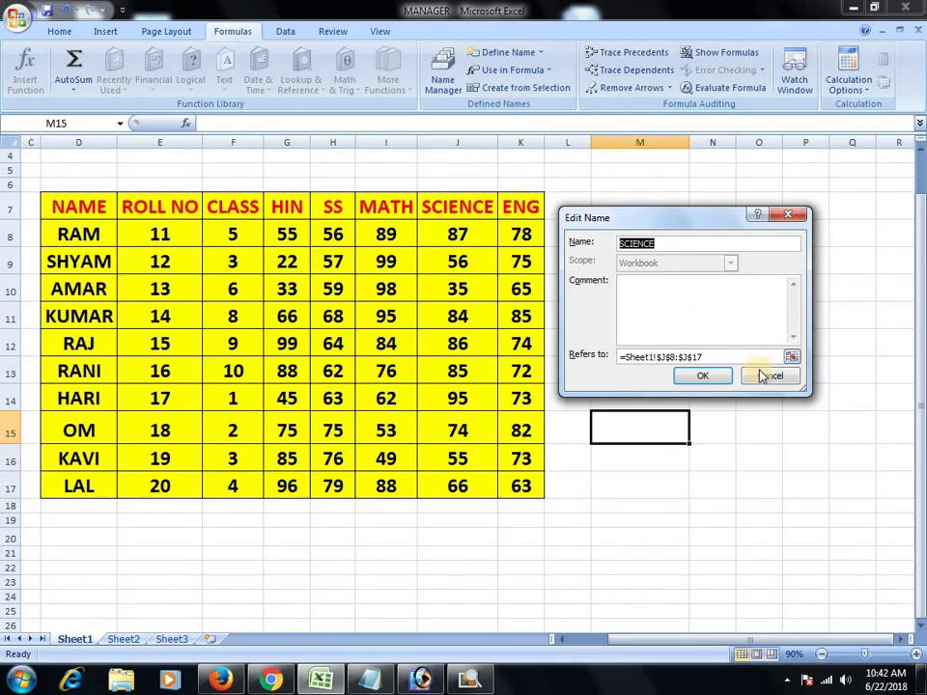
click(769, 379)
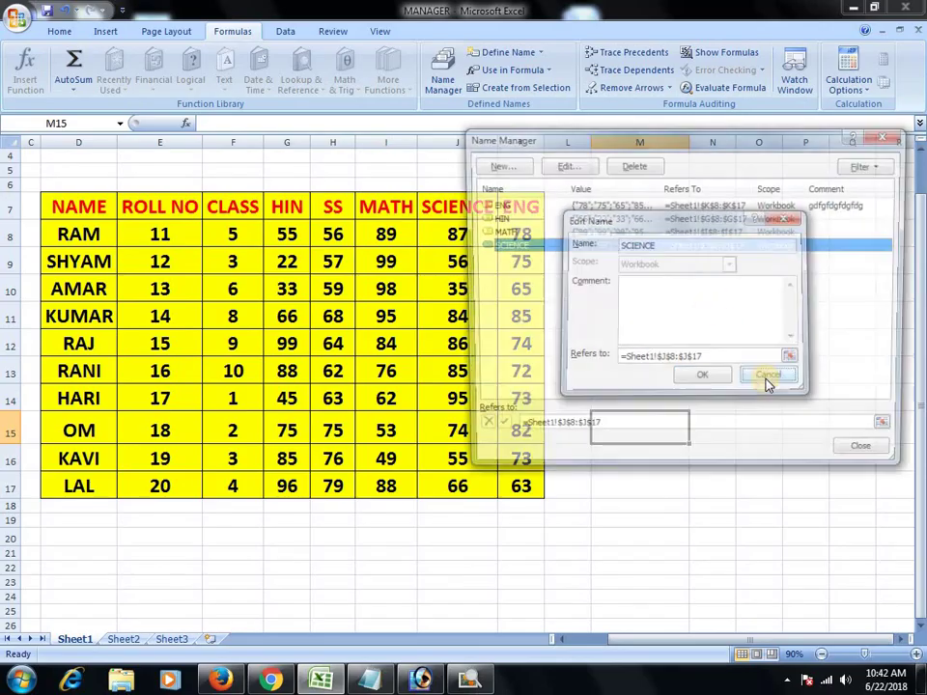
click(877, 459)
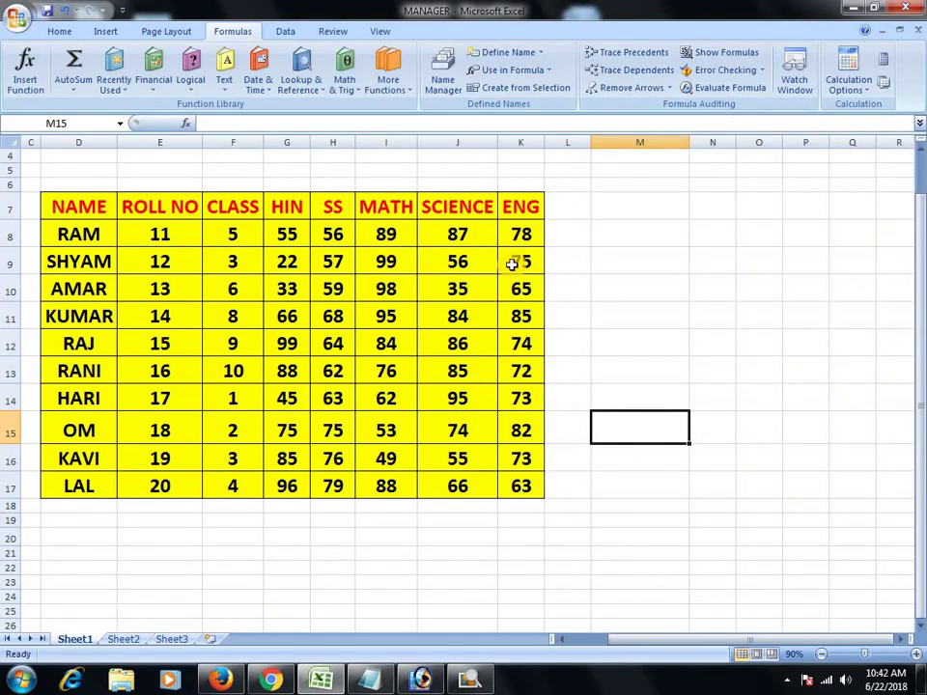